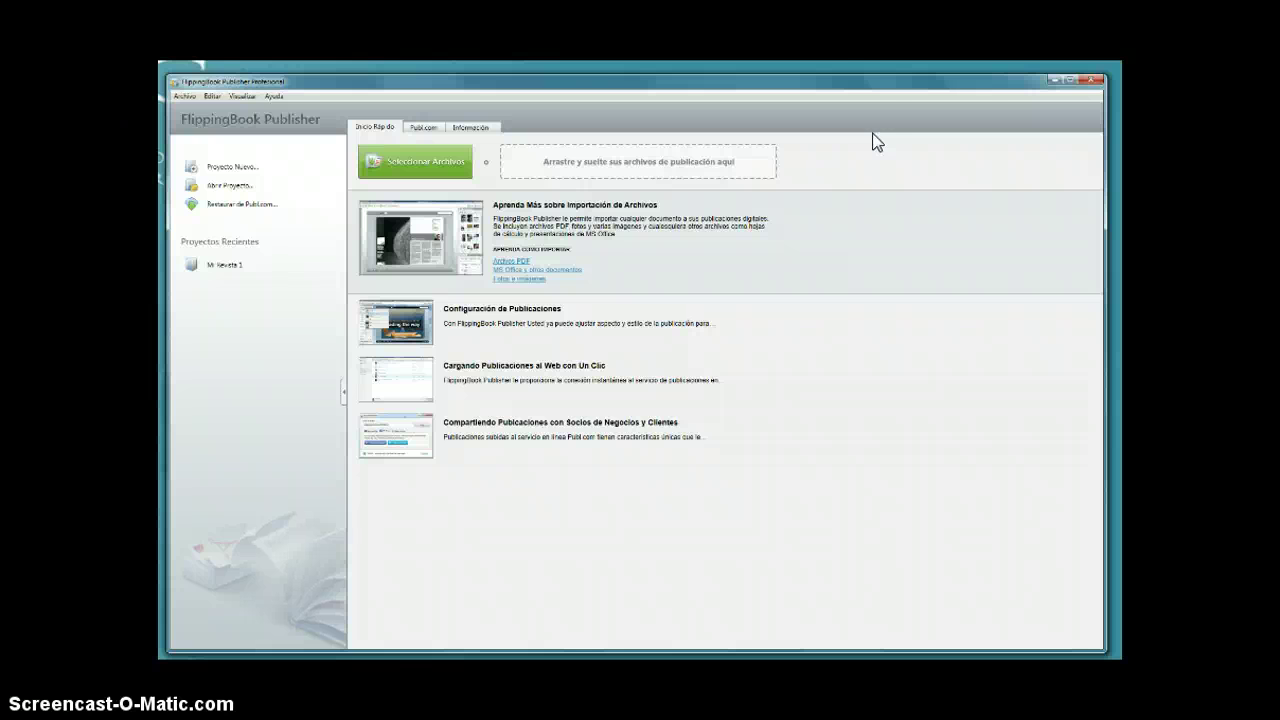
Open the recent project Mi Revista 1 and collapse its Configuraciones Principales group.
{"action": "left_click", "coordinate": [229, 68]}
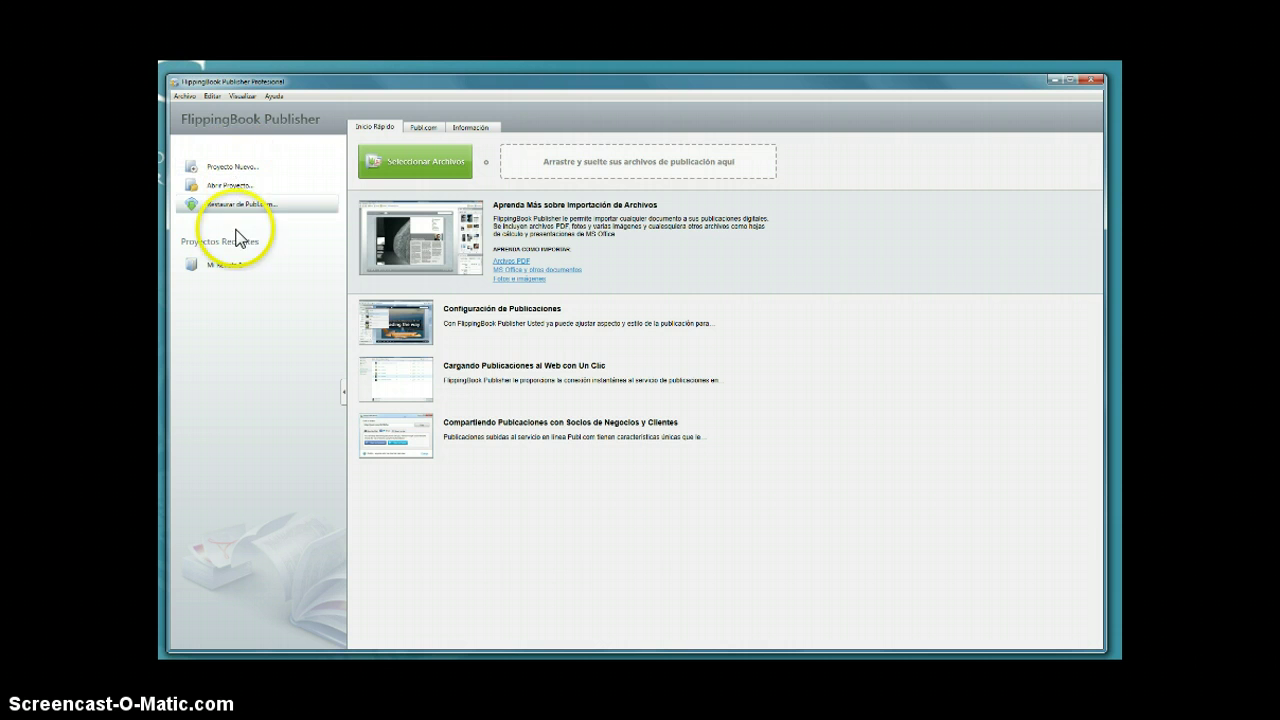
{"action": "left_click", "coordinate": [231, 266]}
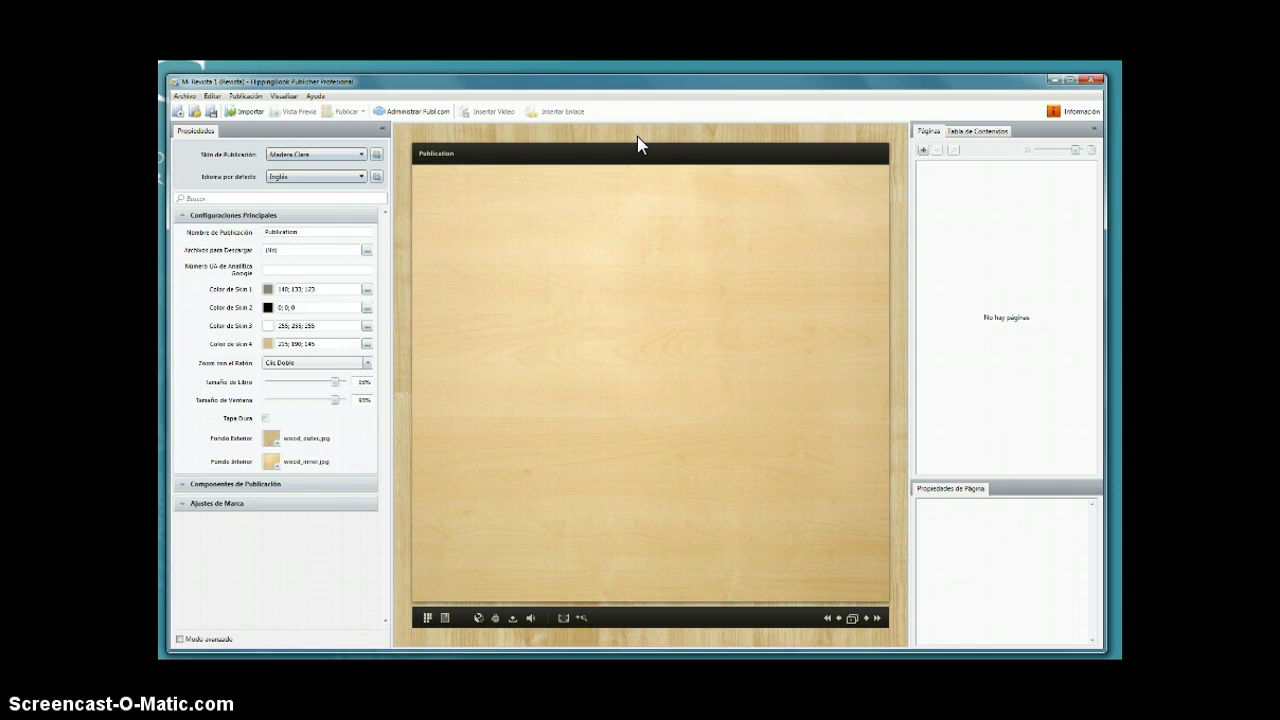
{"action": "left_click", "coordinate": [181, 215]}
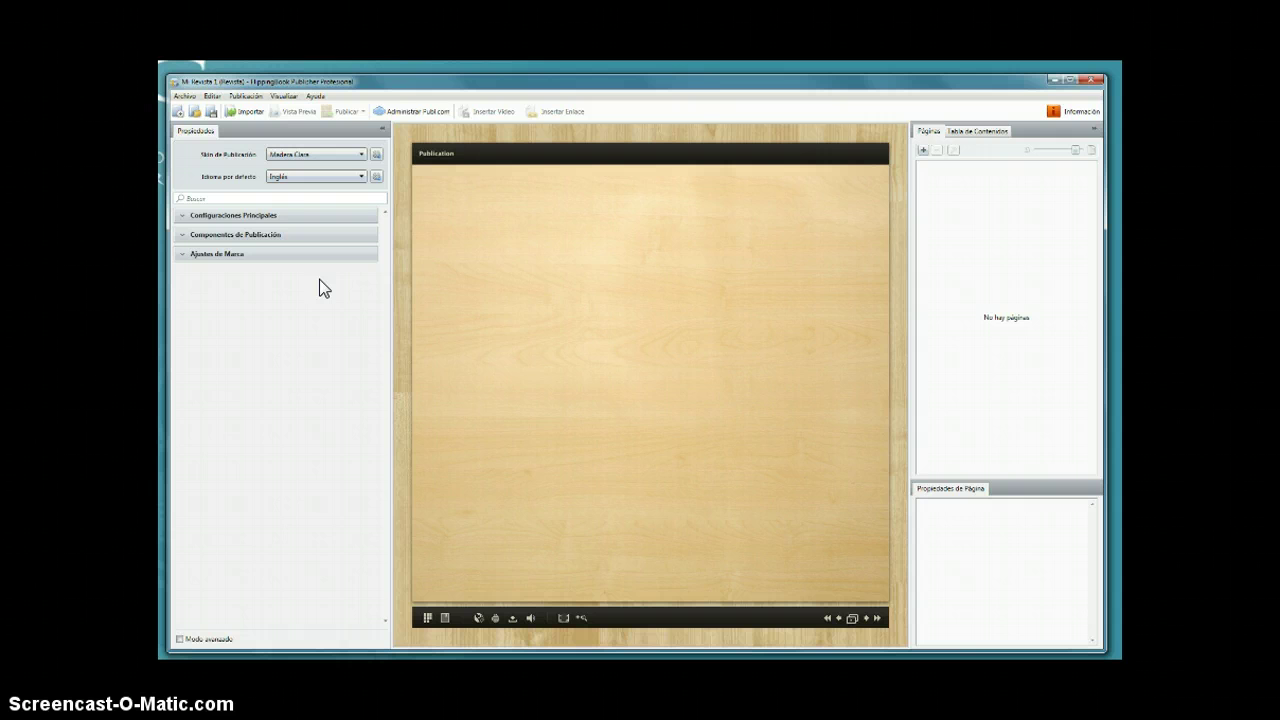
Look through the available publication skins and default languages.
{"action": "left_click", "coordinate": [362, 157]}
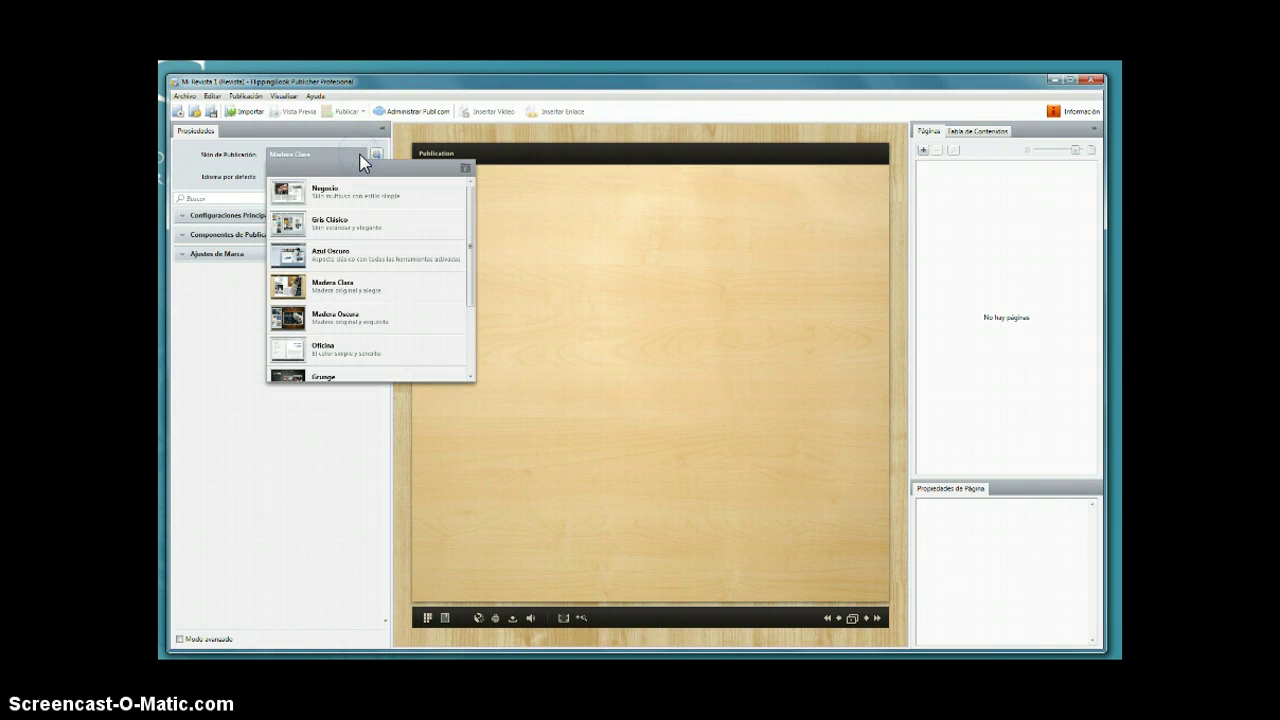
{"action": "mouse_move", "coordinate": [470, 204]}
{"action": "left_mouse_down"}
{"action": "mouse_move", "coordinate": [470, 300]}
{"action": "mouse_move", "coordinate": [473, 185]}
{"action": "left_mouse_up"}
{"action": "left_click", "coordinate": [310, 220]}
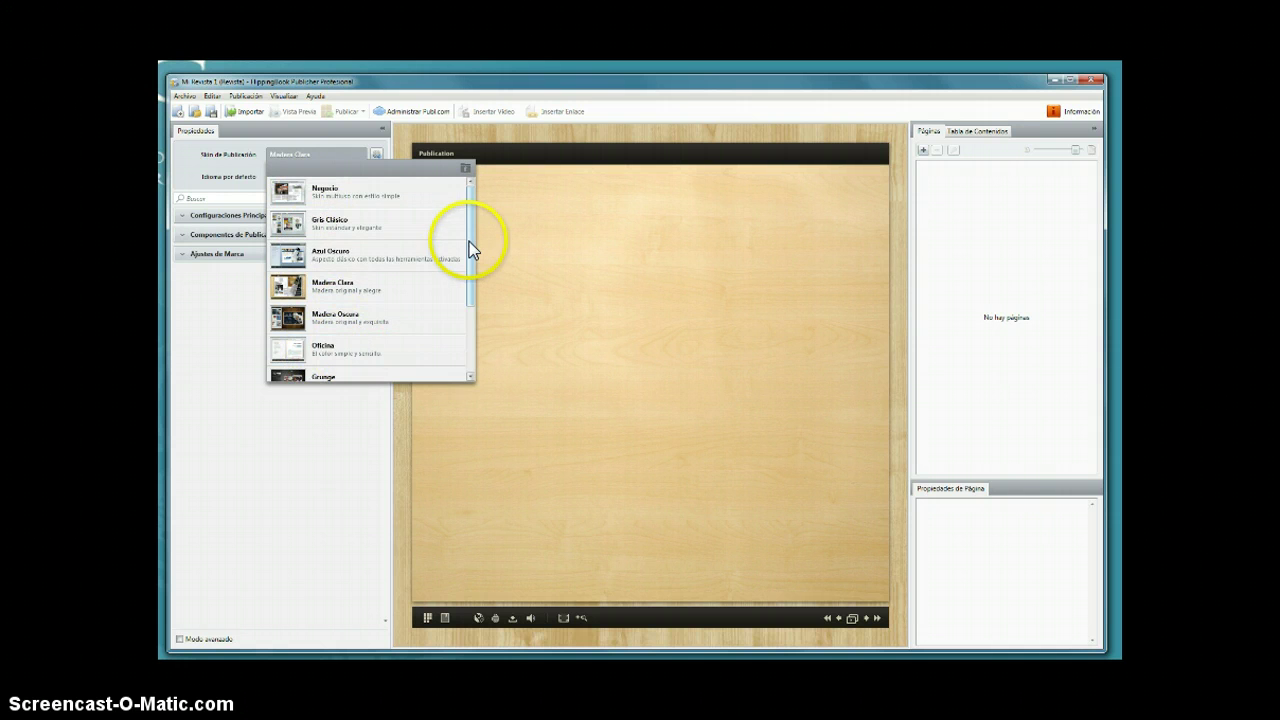
{"action": "left_click_drag", "start_coordinate": [471, 249], "coordinate": [466, 191]}
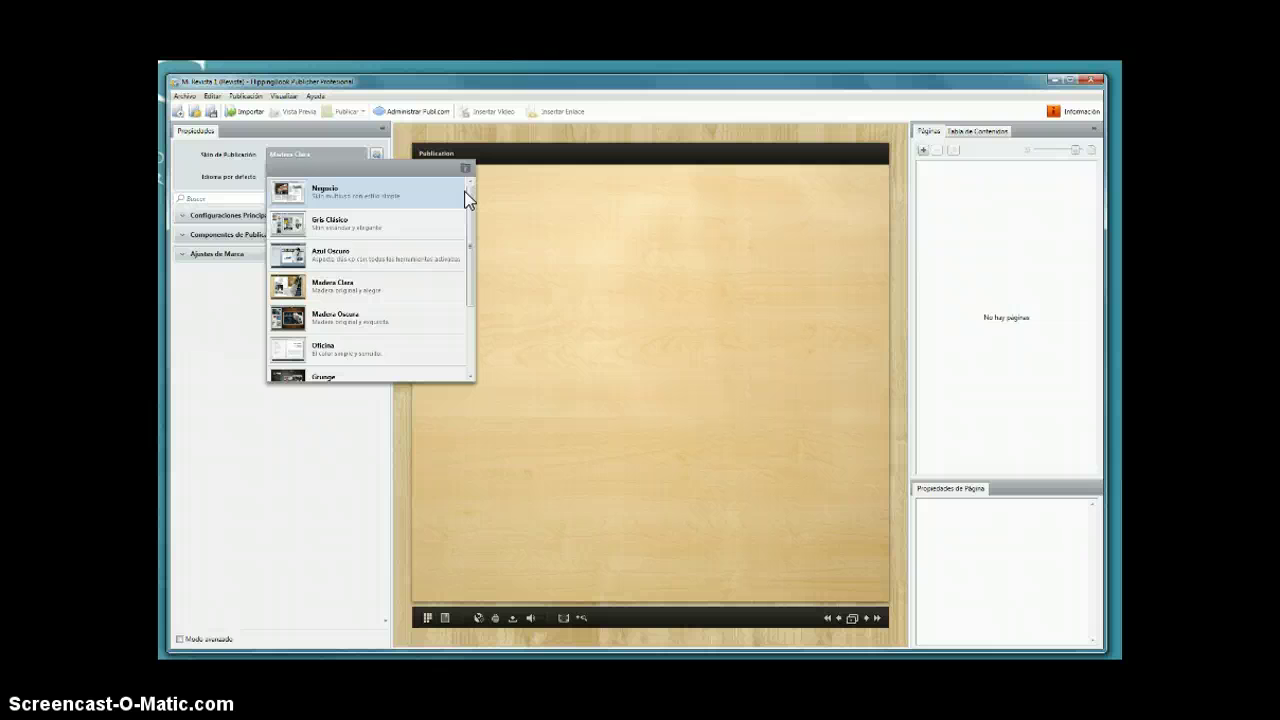
{"action": "left_click", "coordinate": [622, 135]}
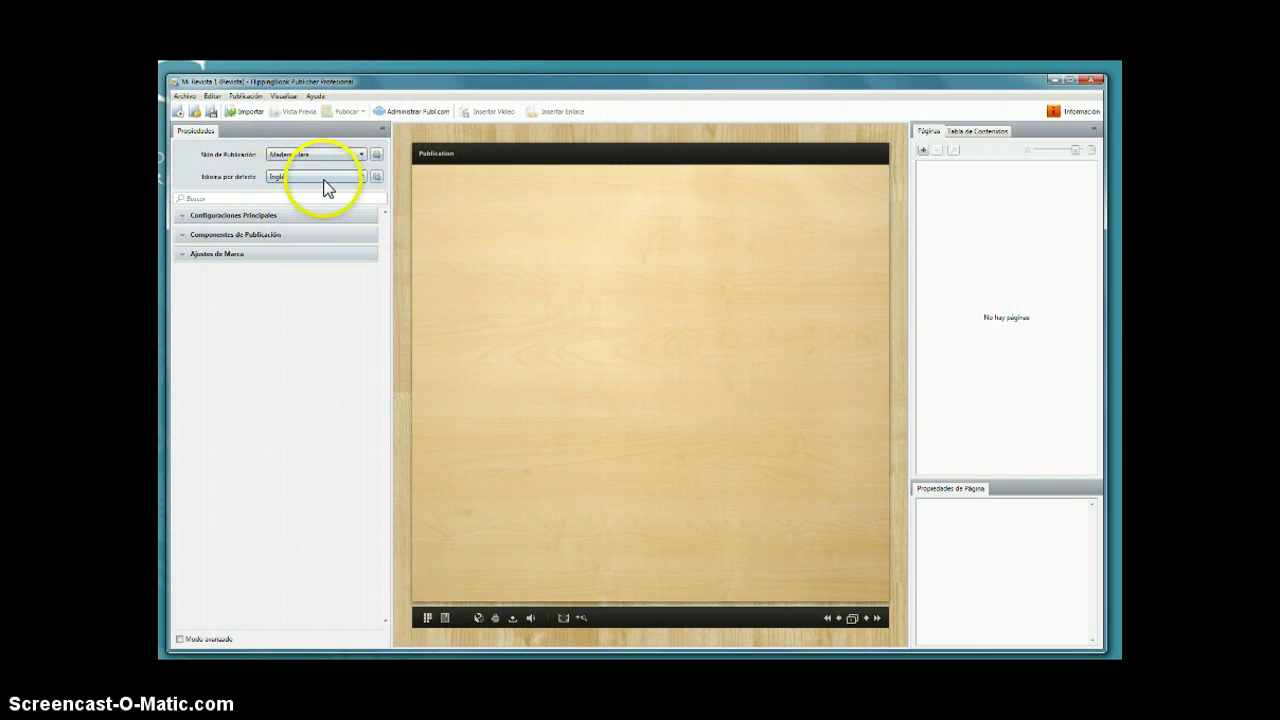
{"action": "left_click", "coordinate": [363, 178]}
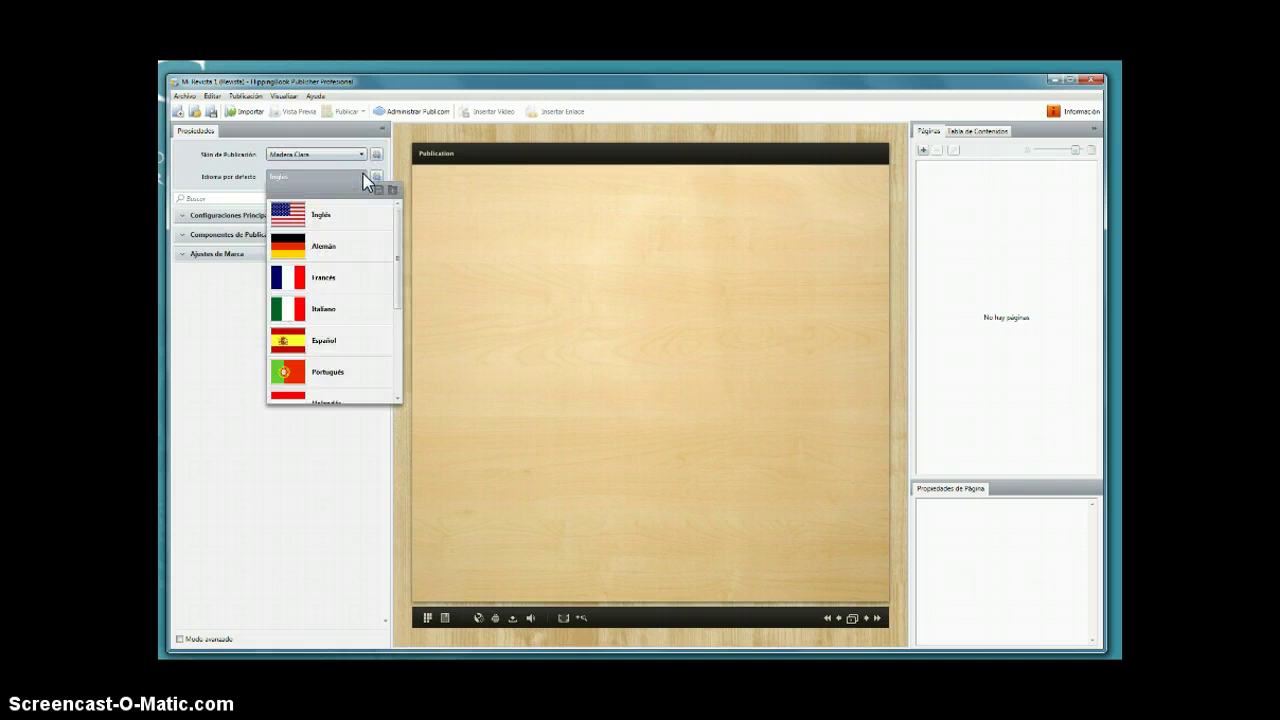
{"action": "left_click", "coordinate": [508, 137]}
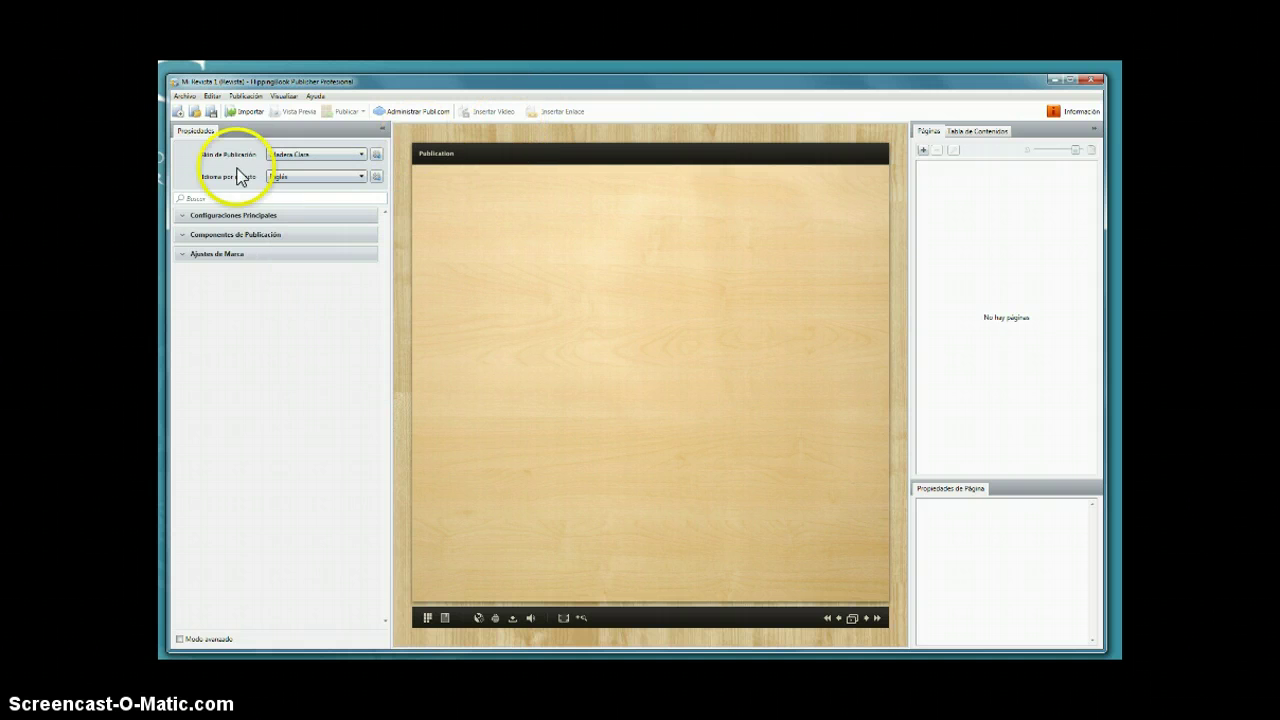
Review the options in Configuraciones Principales, Componentes de Publicación and Ajustes de Marca, collapsing each group after viewing it.
{"action": "left_click", "coordinate": [182, 215]}
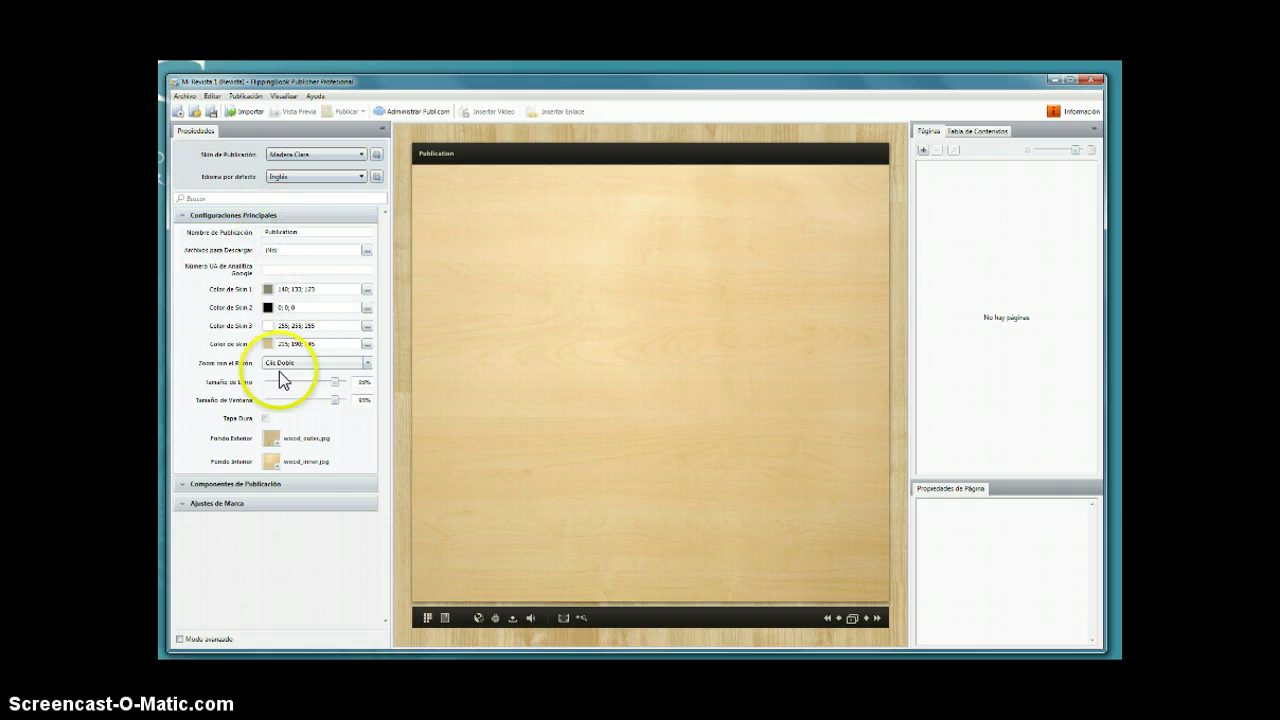
{"action": "left_click", "coordinate": [185, 217]}
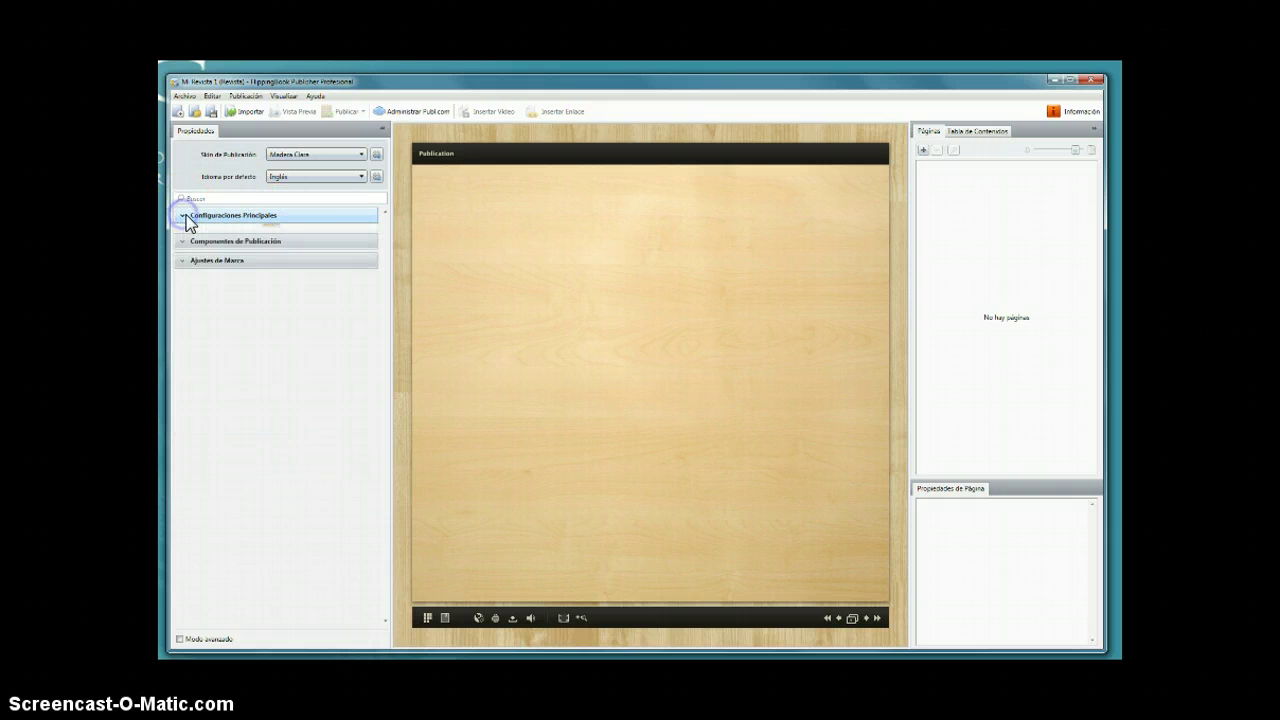
{"action": "left_click", "coordinate": [186, 236]}
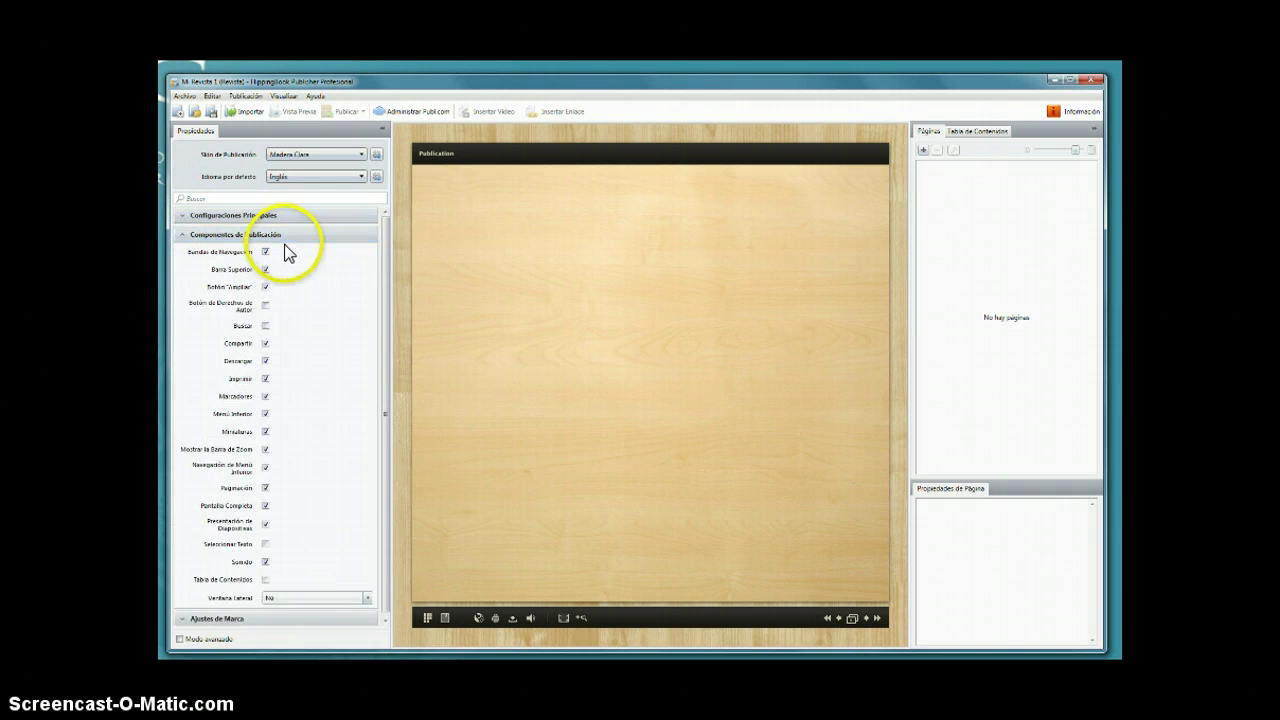
{"action": "left_click", "coordinate": [182, 236]}
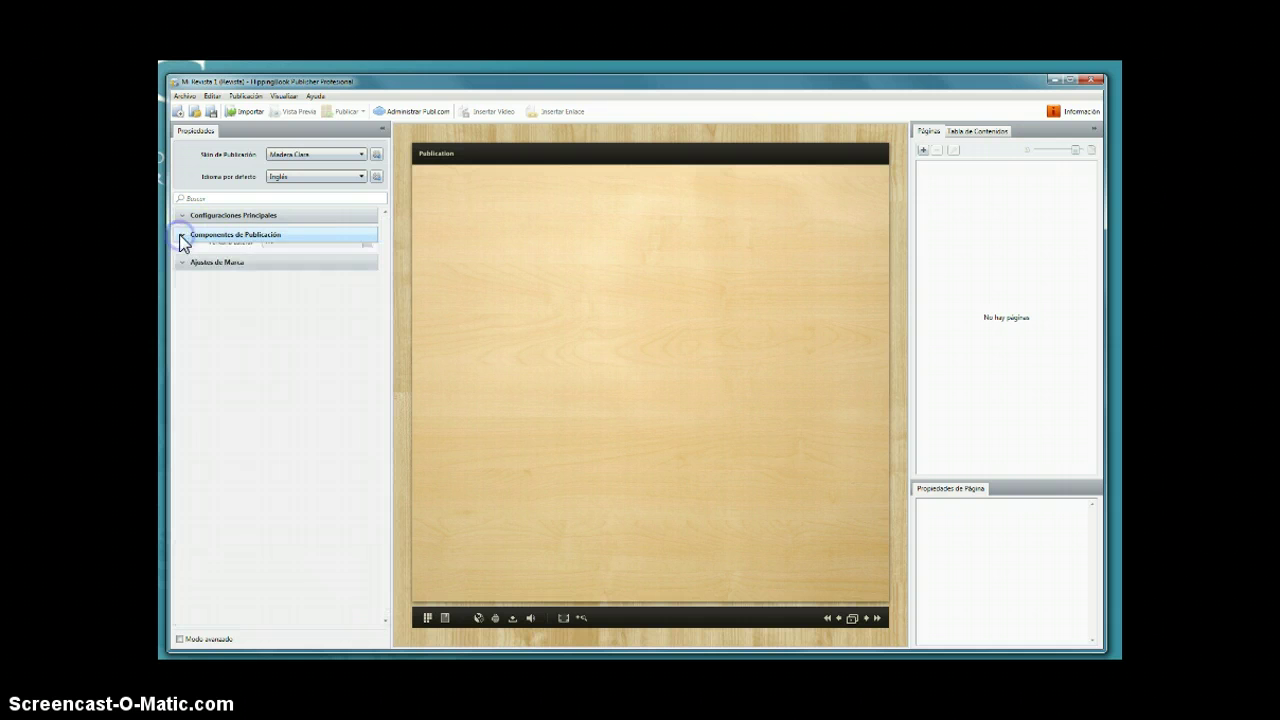
{"action": "left_click", "coordinate": [184, 255]}
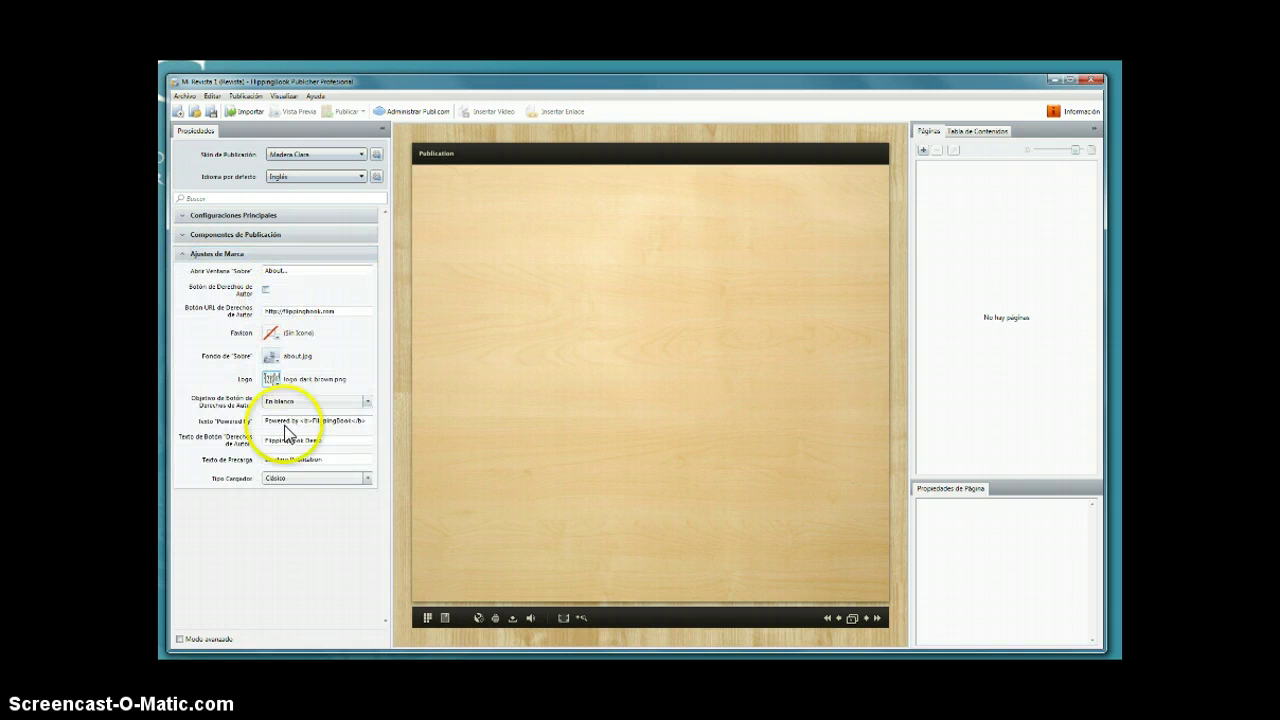
{"action": "left_click", "coordinate": [185, 255]}
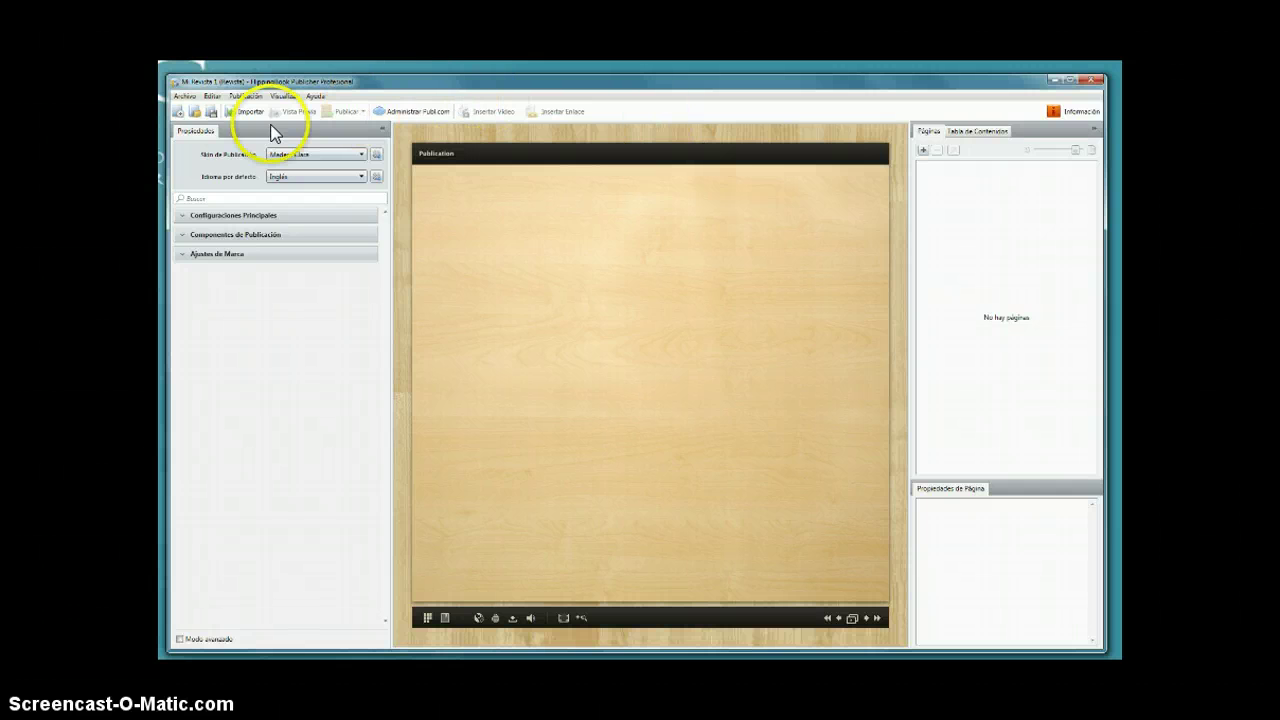
Choose the PDF "Microsoft Word - portada_37774704" from the PrinterWork folder as the document to import.
{"action": "left_click", "coordinate": [233, 111]}
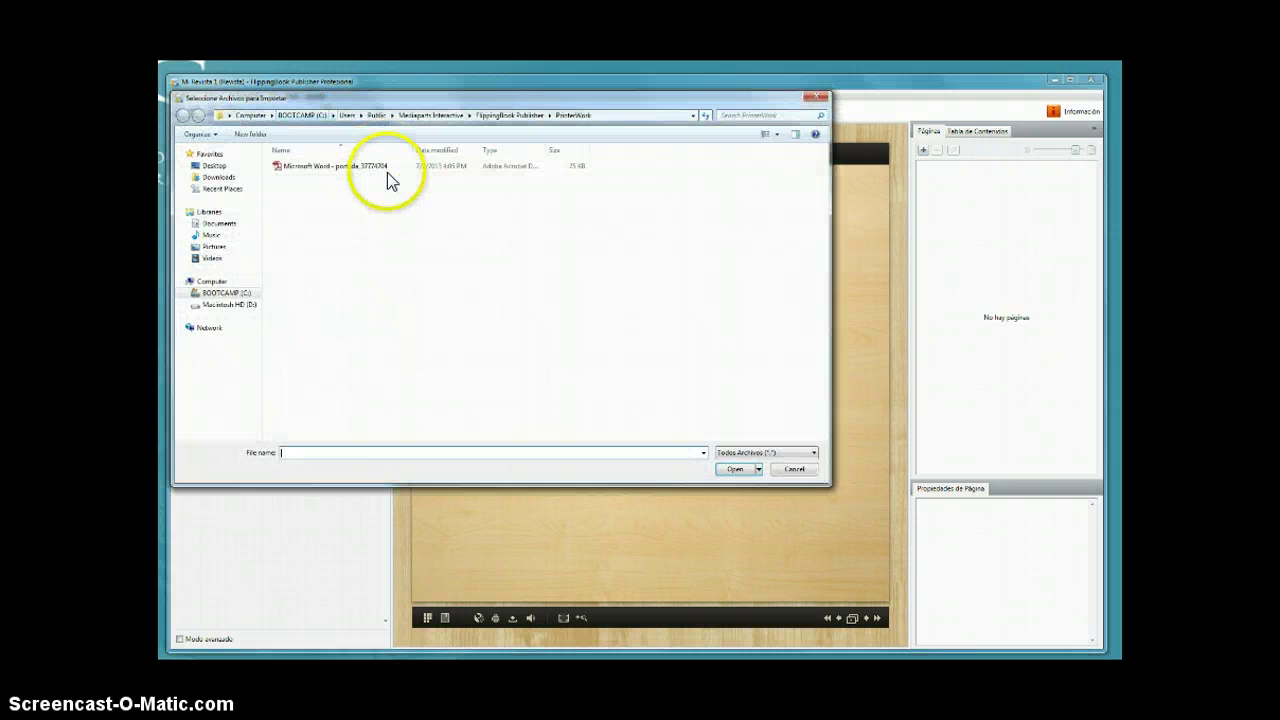
{"action": "left_click", "coordinate": [332, 166]}
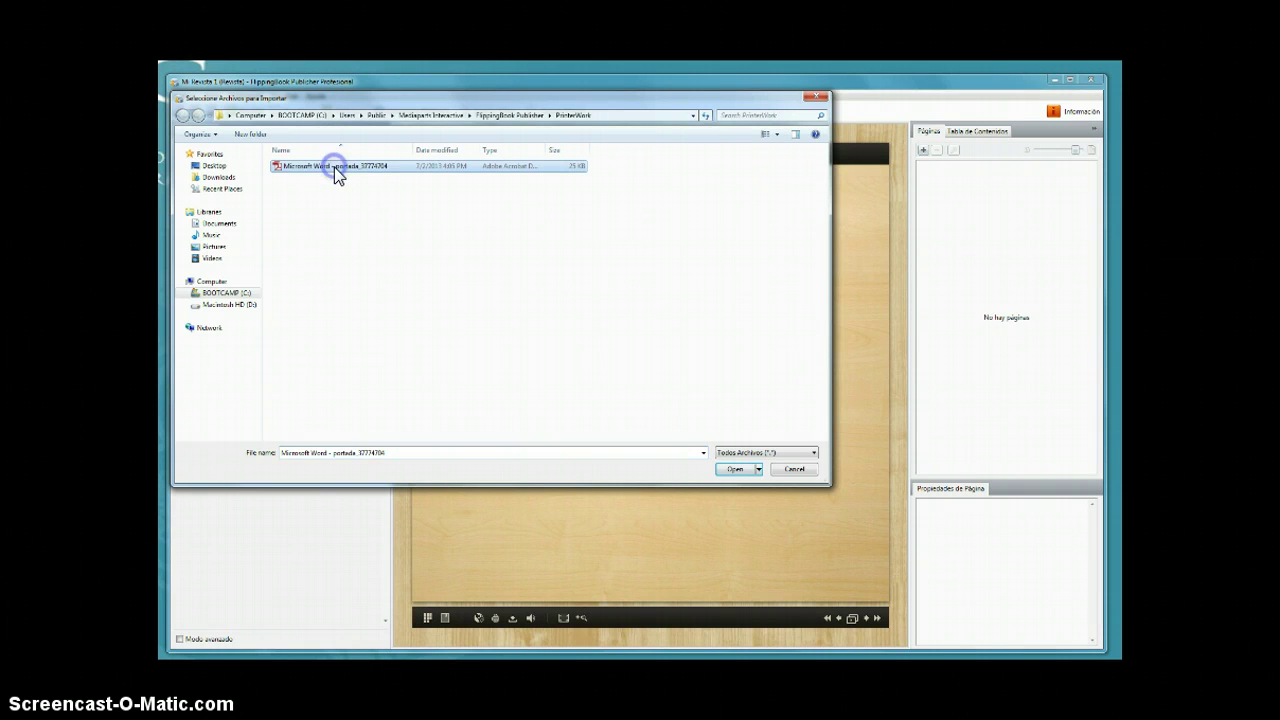
{"action": "left_click", "coordinate": [340, 167]}
{"action": "left_click", "coordinate": [340, 167]}
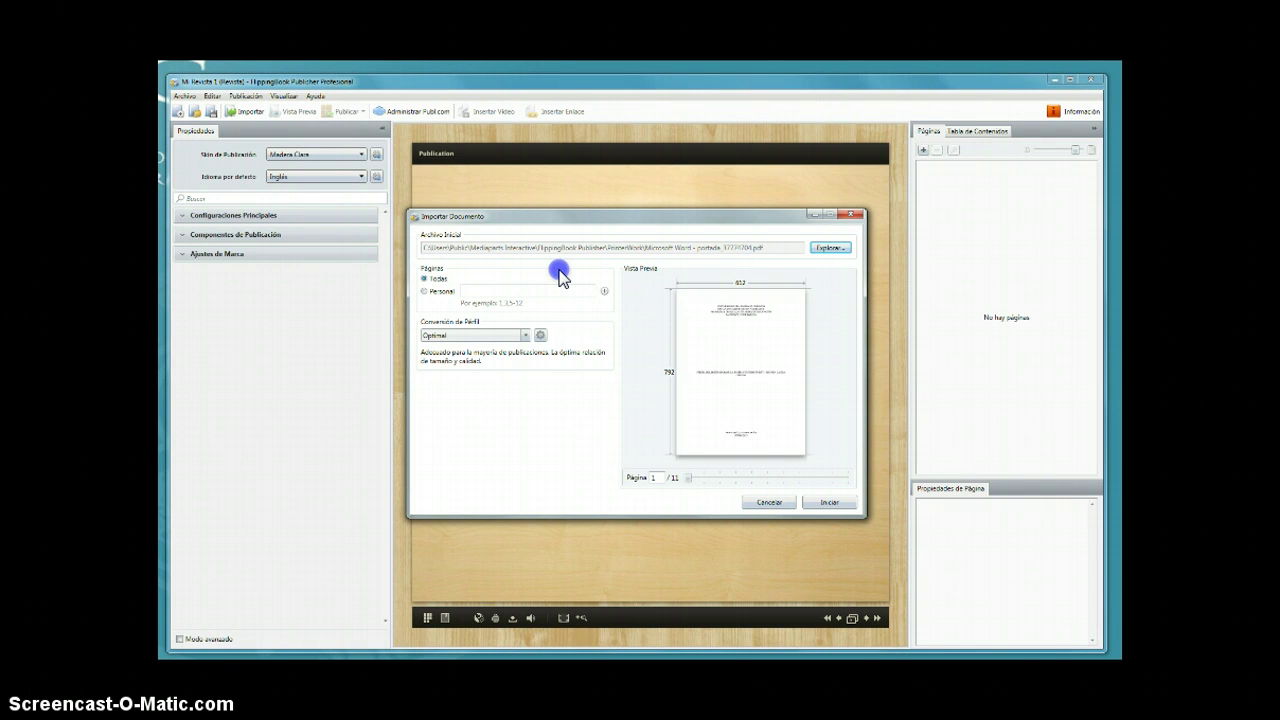
Preview the document through page 11 and back to page 1, and import all pages with the Optimal conversion profile.
{"action": "left_click", "coordinate": [737, 479]}
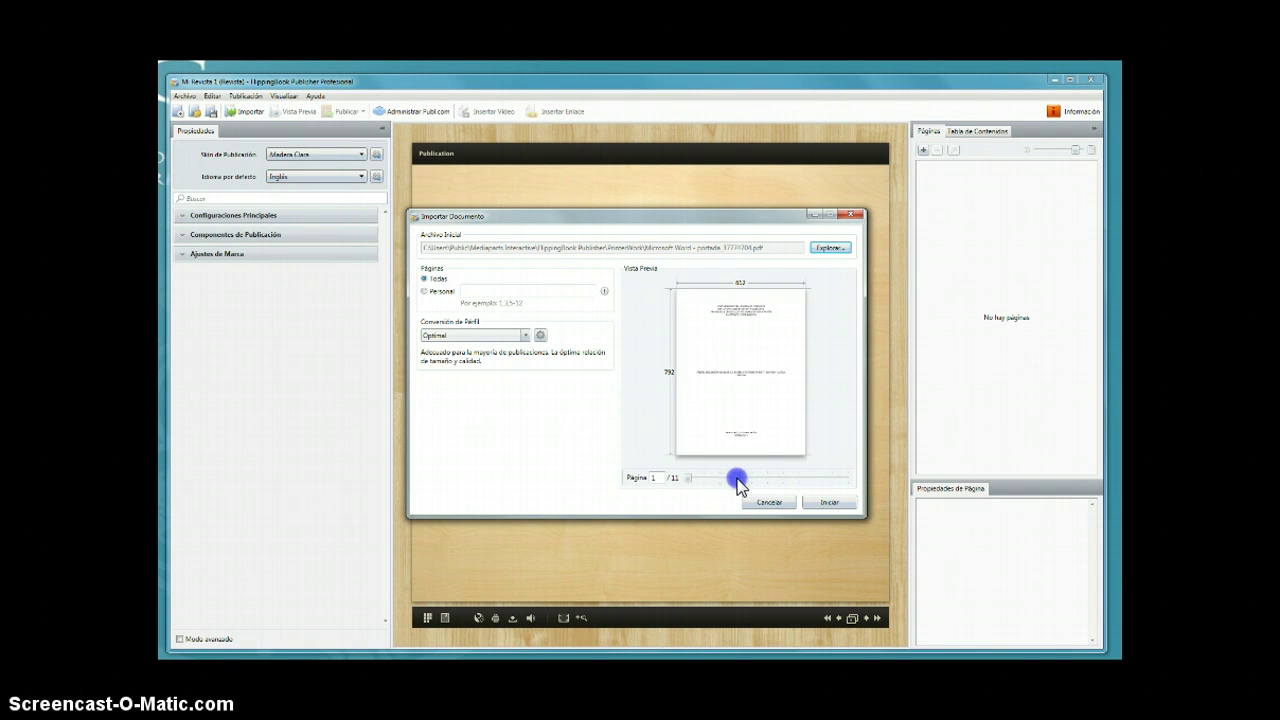
{"action": "left_click", "coordinate": [800, 477]}
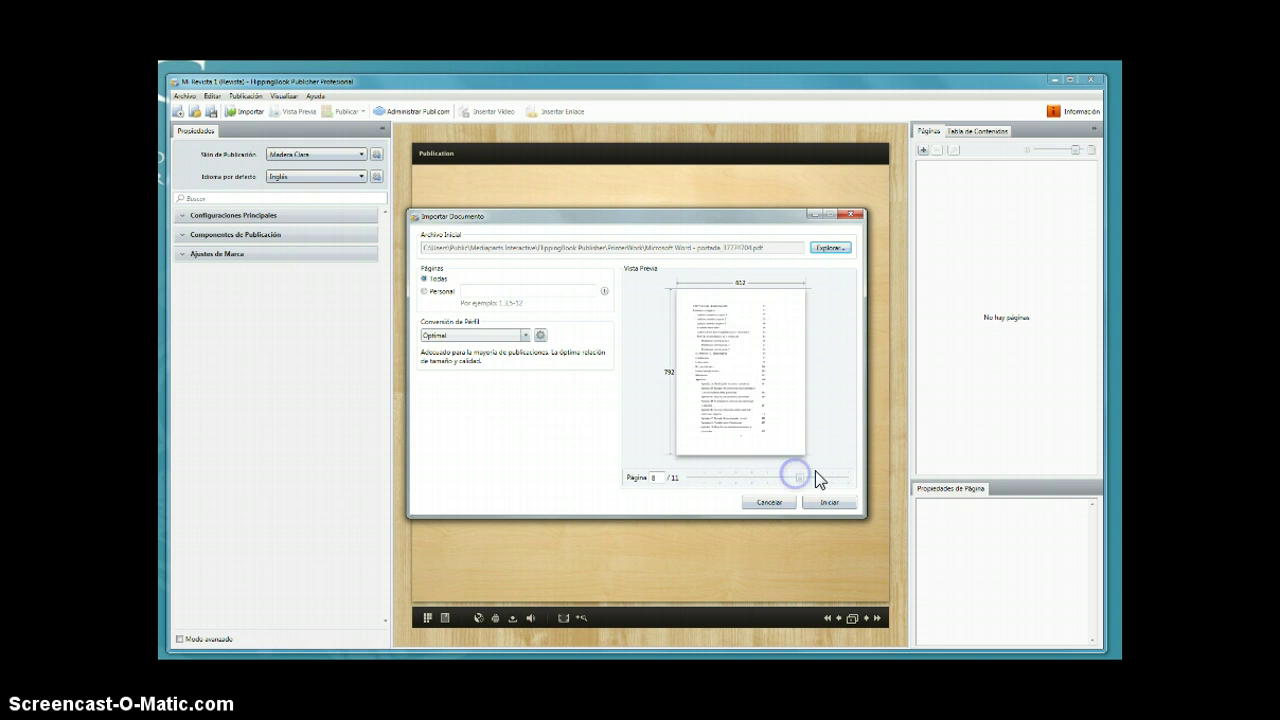
{"action": "left_click", "coordinate": [838, 481]}
{"action": "left_click", "coordinate": [846, 482]}
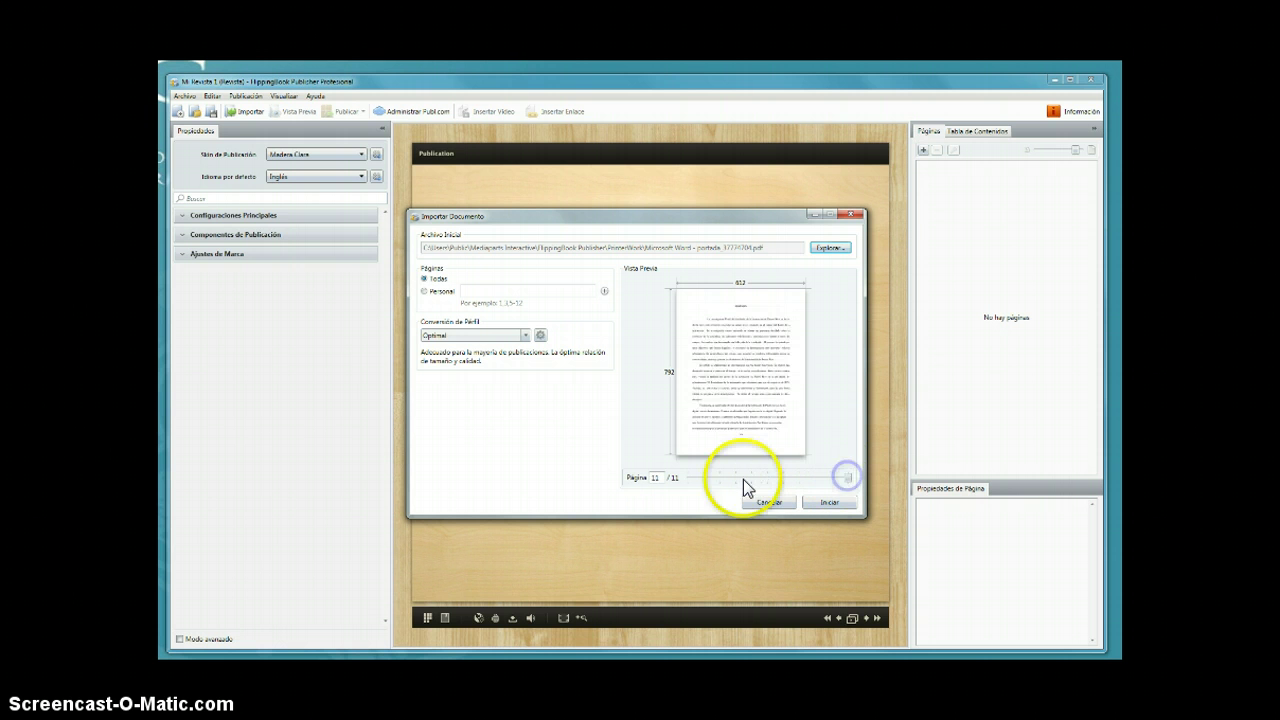
{"action": "left_click", "coordinate": [697, 486]}
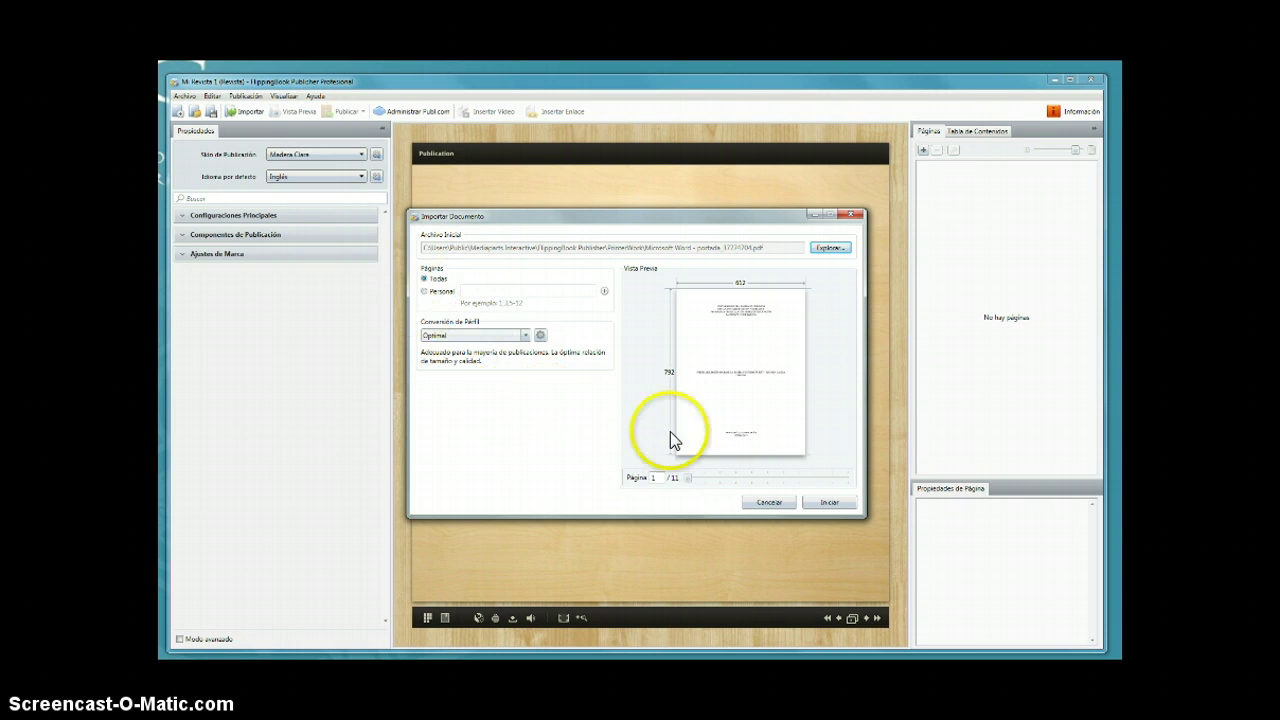
{"action": "left_click", "coordinate": [831, 502]}
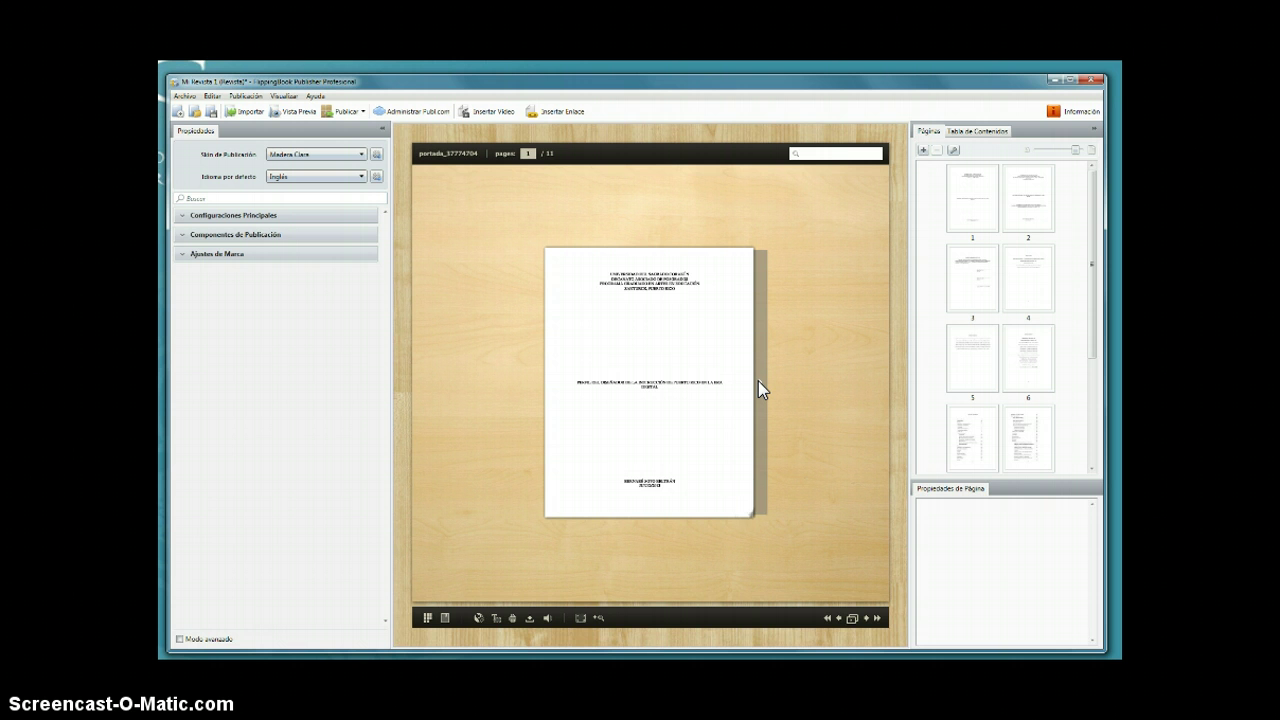
Leaf through the imported publication in the book preview from the cover to pages 8-9.
{"action": "left_click", "coordinate": [778, 489]}
{"action": "left_click_drag", "start_coordinate": [779, 489], "coordinate": [751, 523]}
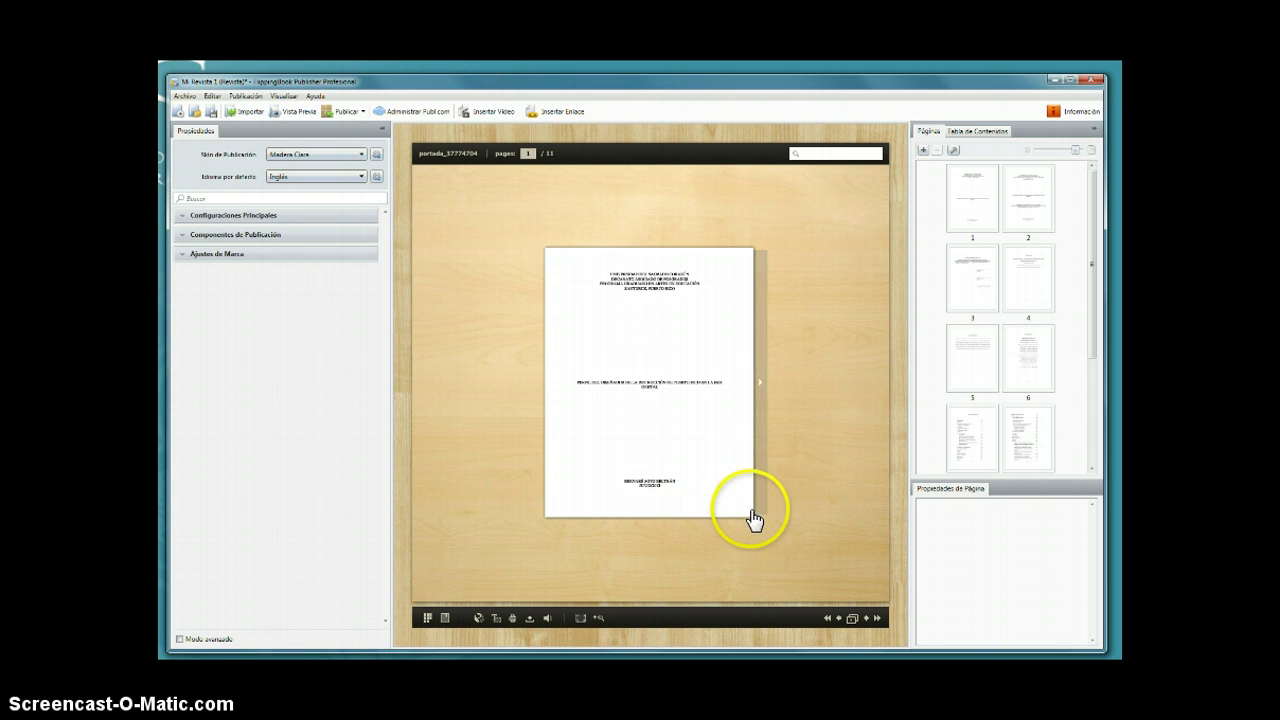
{"action": "left_click", "coordinate": [566, 497]}
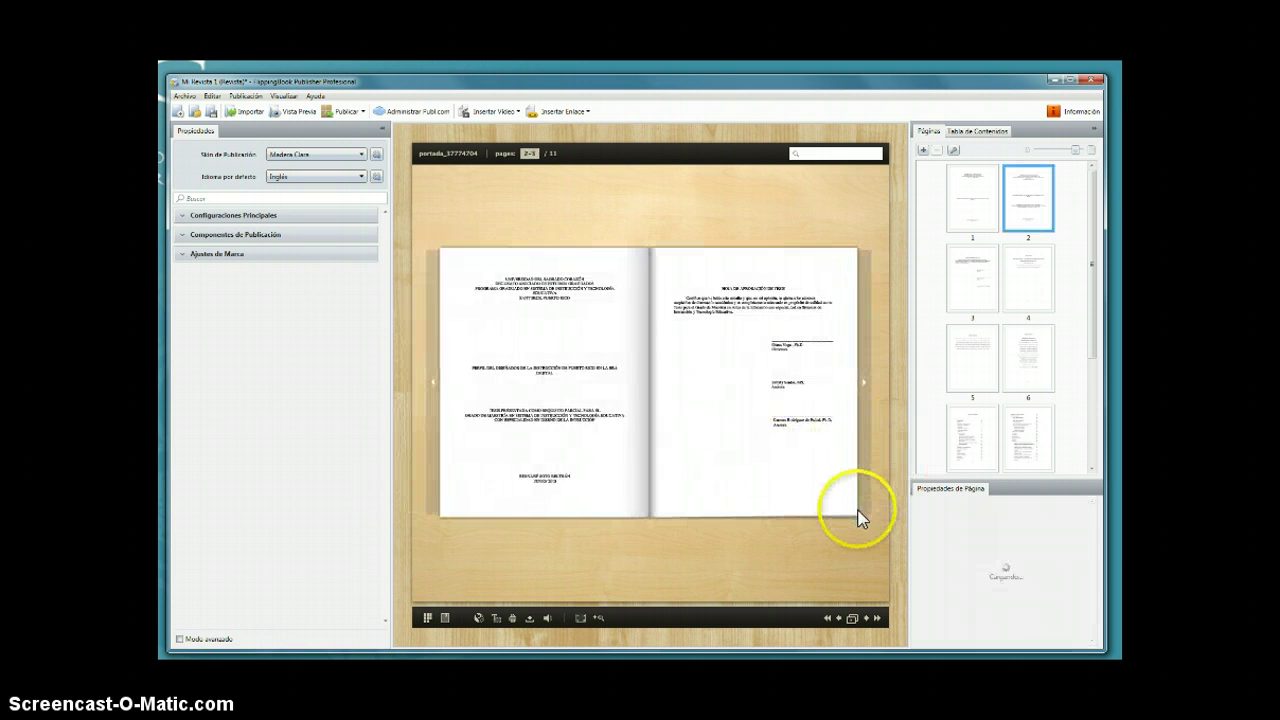
{"action": "left_click", "coordinate": [772, 502]}
{"action": "left_click_drag", "start_coordinate": [772, 502], "coordinate": [405, 492]}
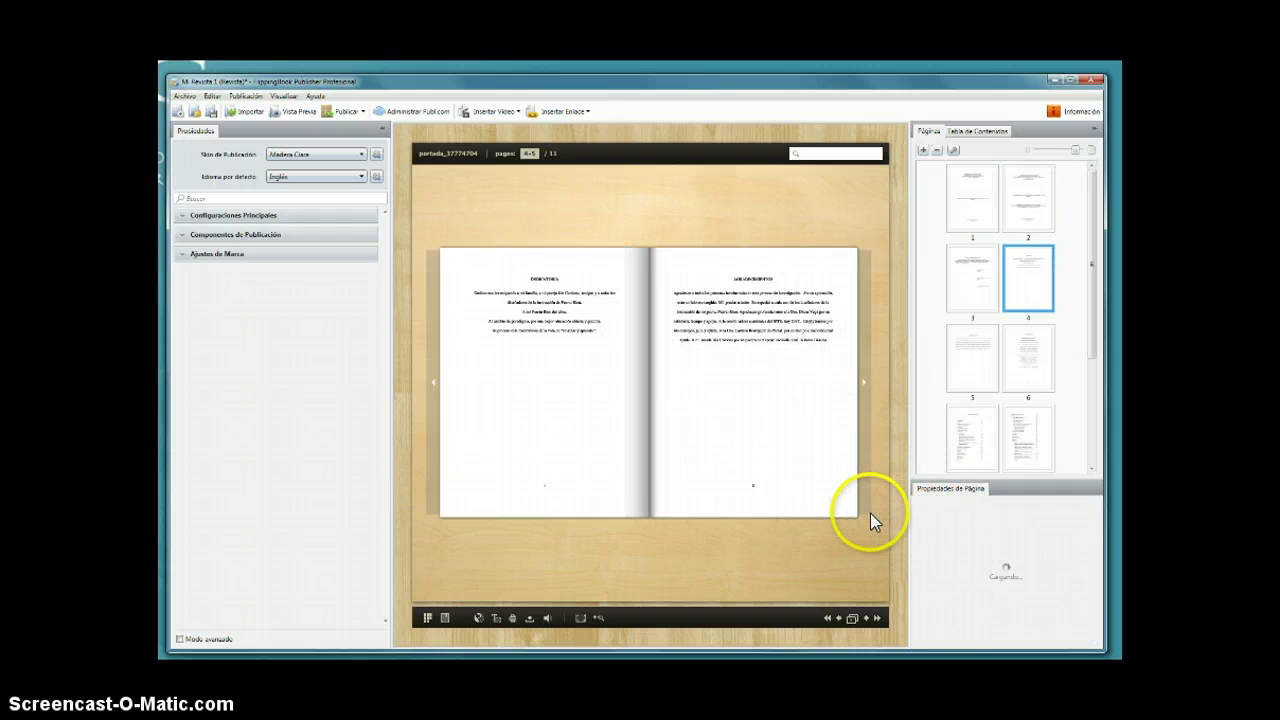
{"action": "left_click_drag", "start_coordinate": [793, 505], "coordinate": [449, 477]}
{"action": "left_click", "coordinate": [866, 385]}
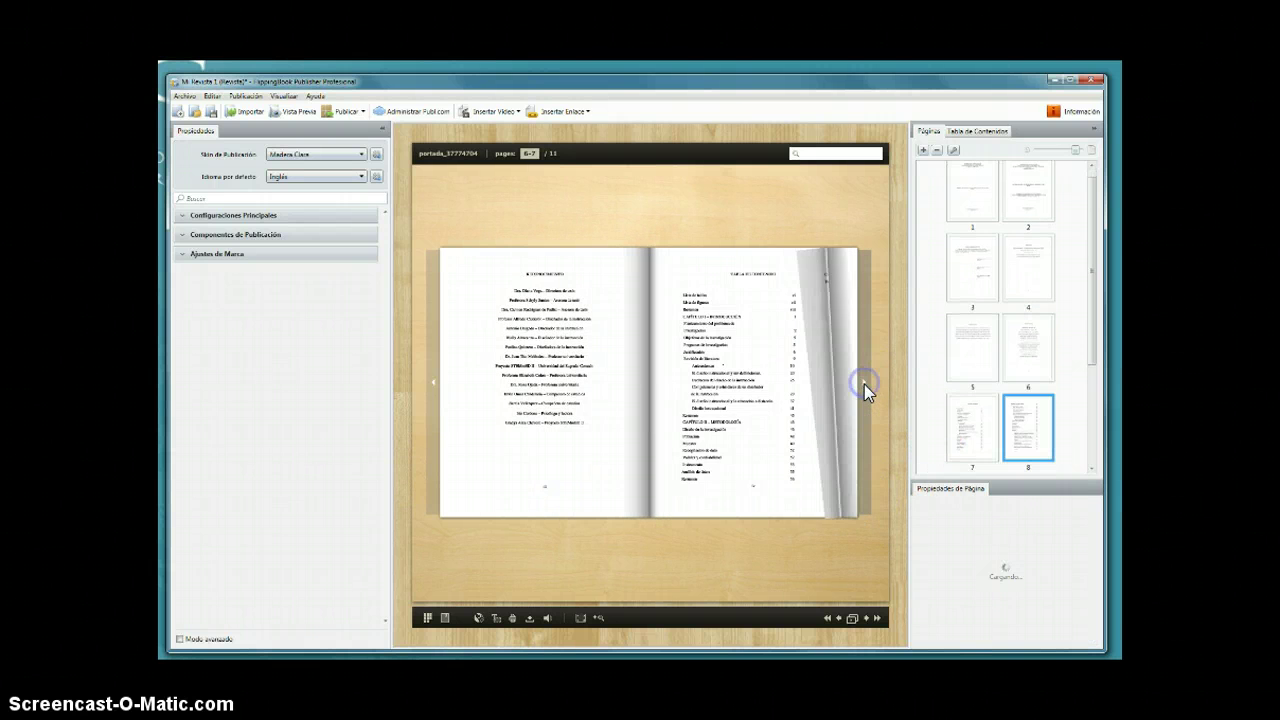
Jump between pages 1, 4 and 5 of the publication using their thumbnails.
{"action": "left_click", "coordinate": [980, 200]}
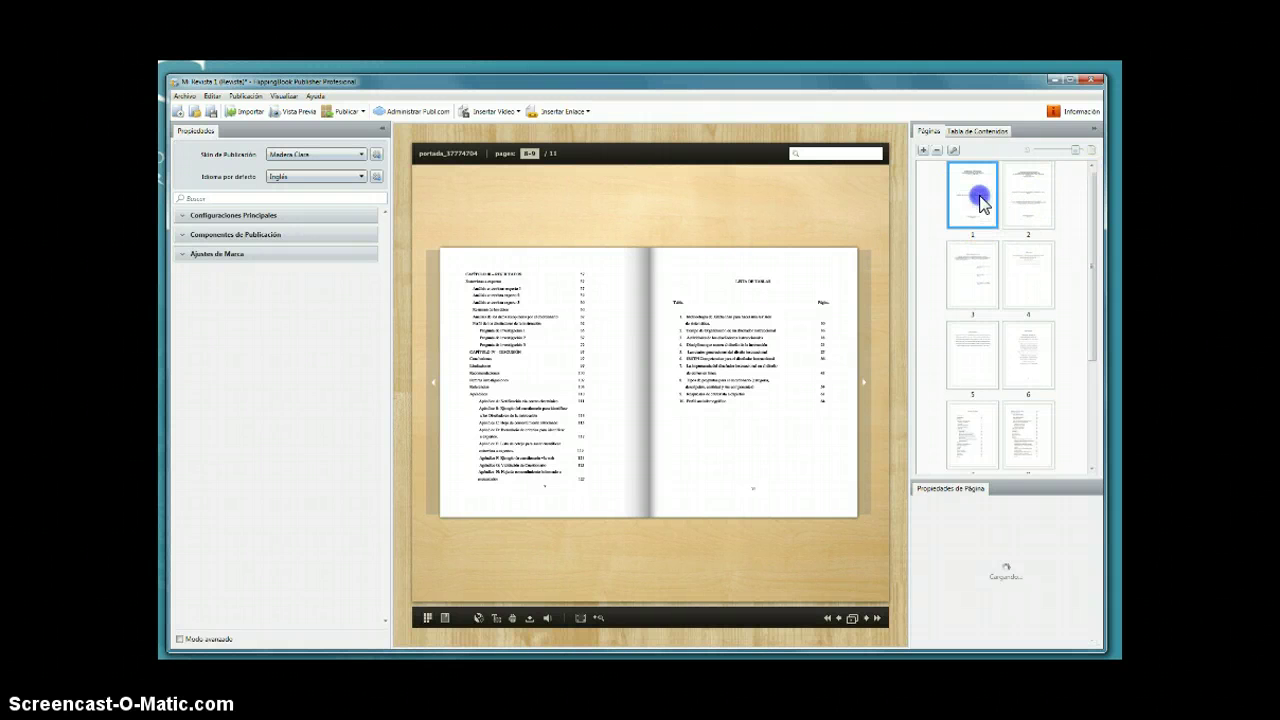
{"action": "left_click", "coordinate": [1040, 280]}
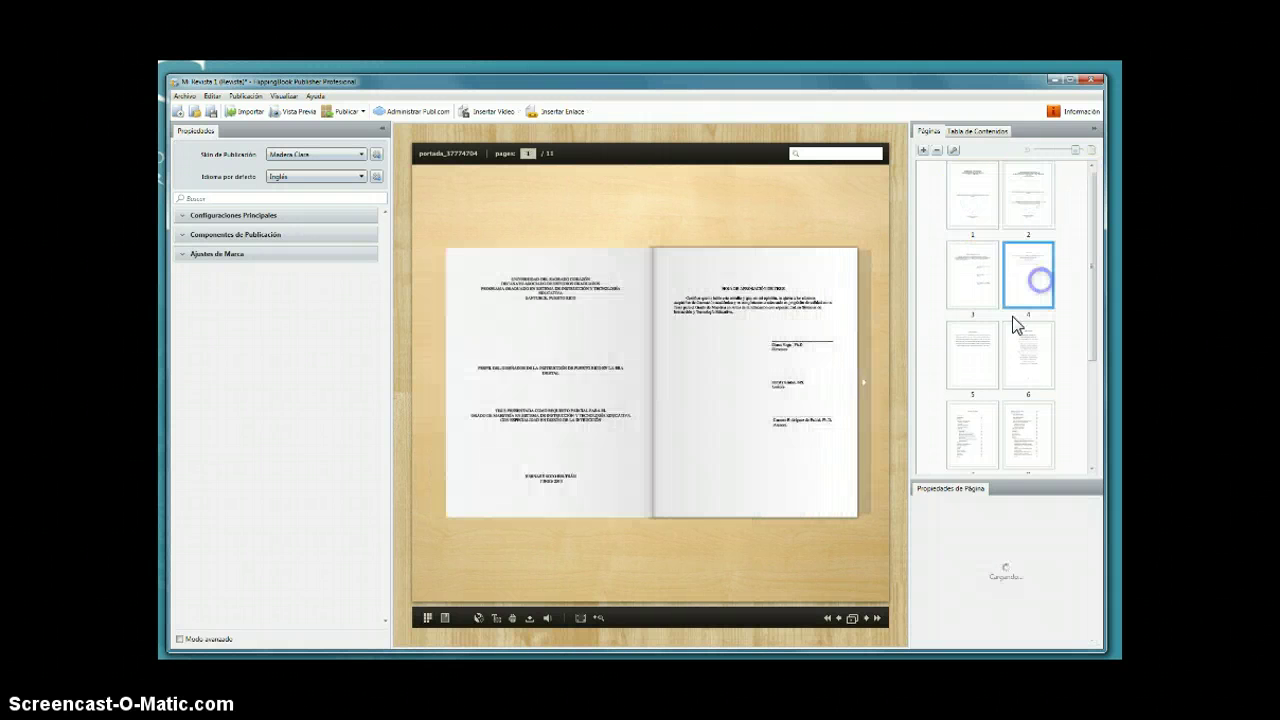
{"action": "left_click", "coordinate": [988, 349]}
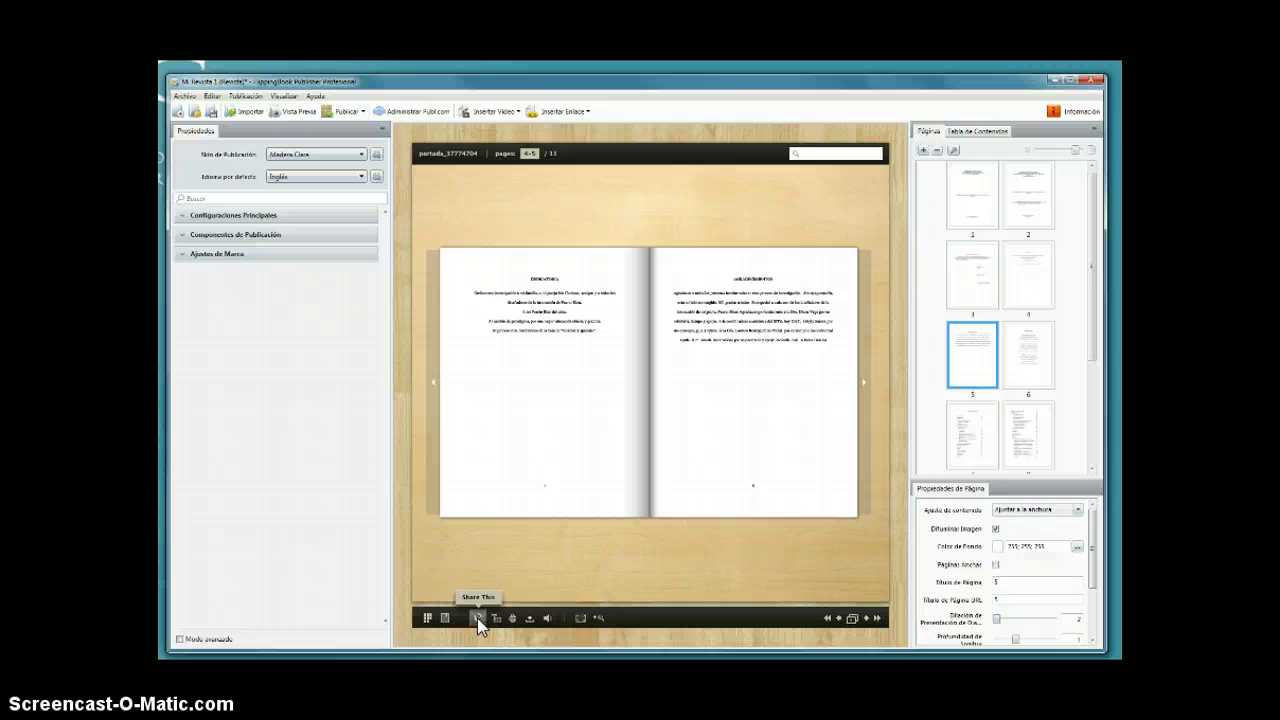
Examine the publication viewer's fullscreen and zoom controls, and page forward two spreads and back one.
{"action": "left_click", "coordinate": [492, 618]}
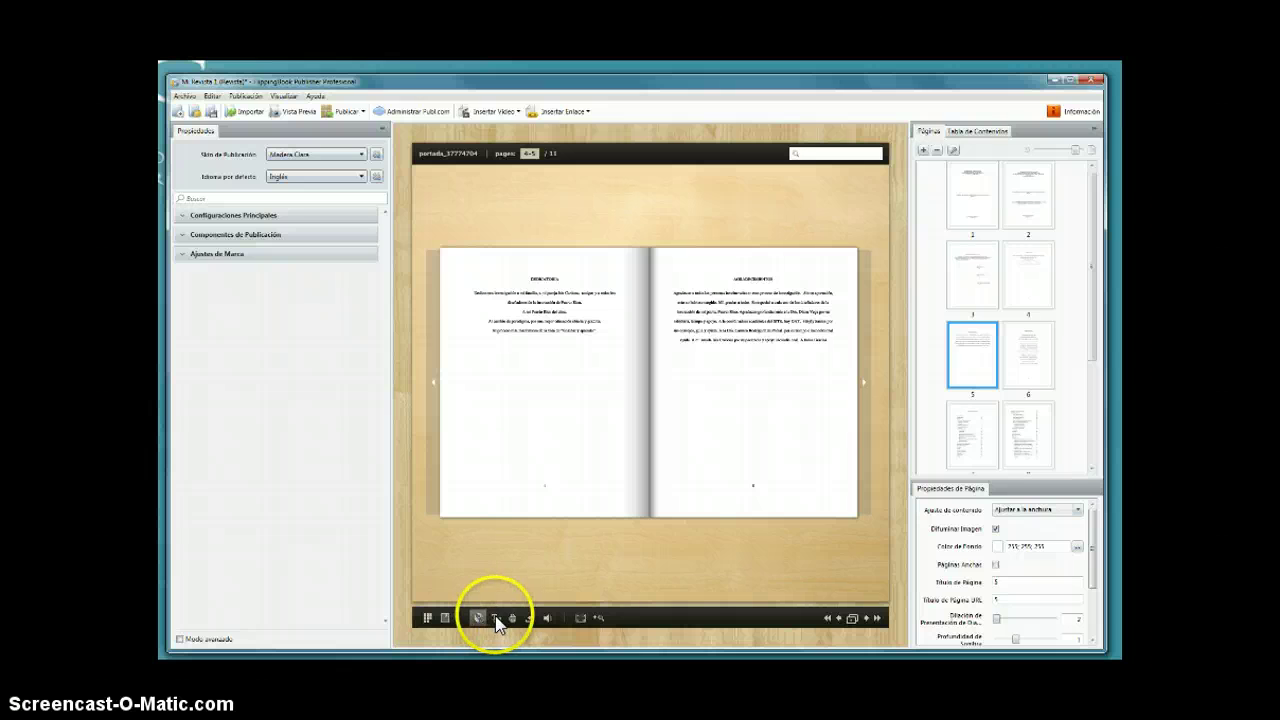
{"action": "left_click", "coordinate": [580, 618]}
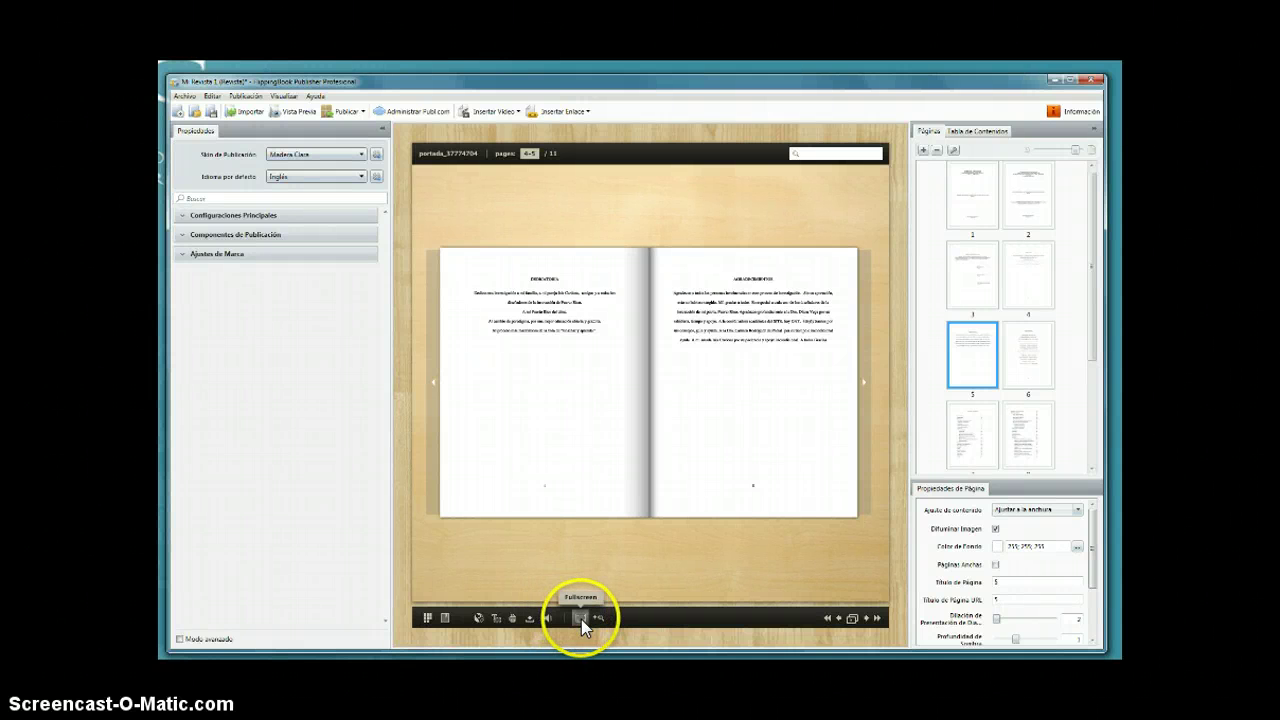
{"action": "left_click", "coordinate": [597, 618]}
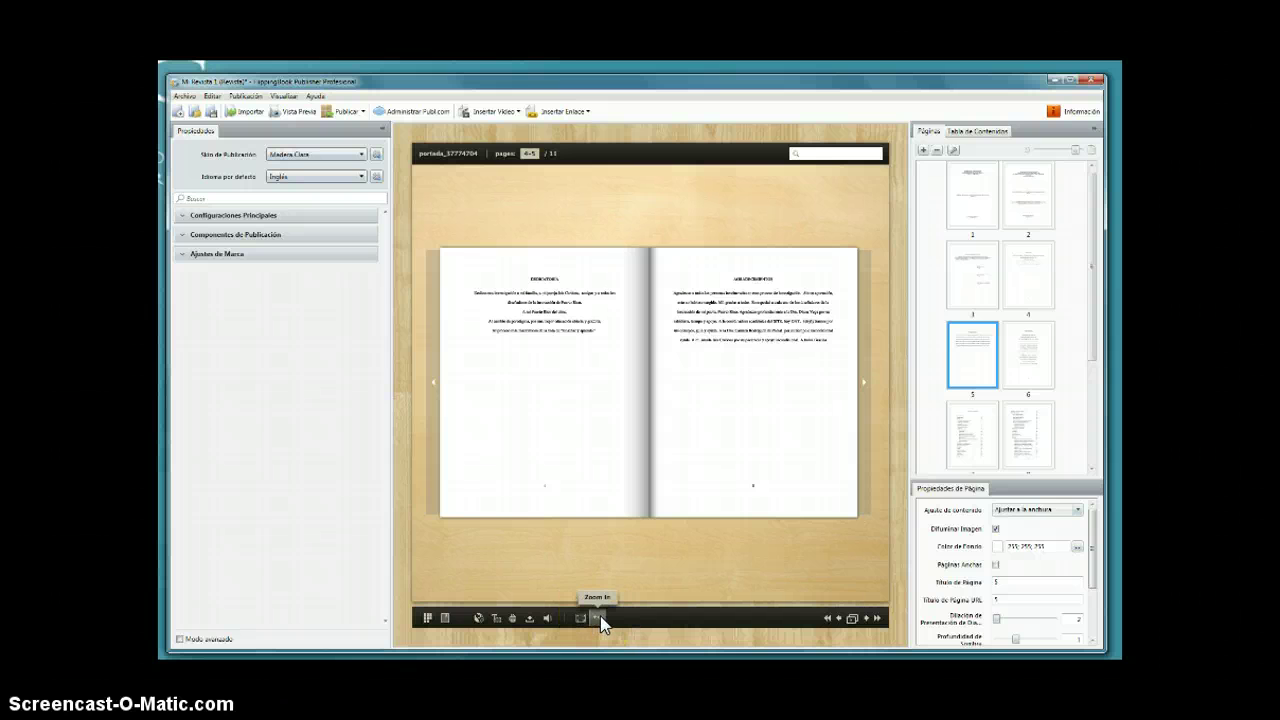
{"action": "left_click", "coordinate": [867, 619]}
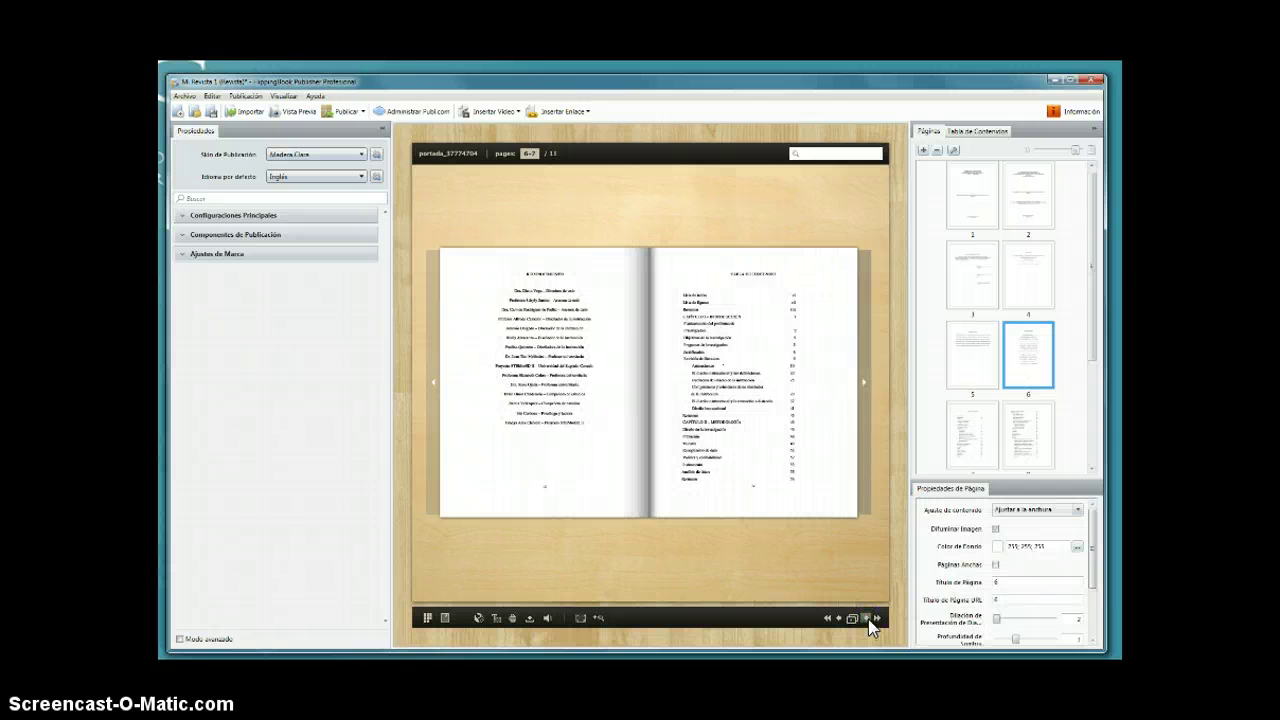
{"action": "left_click", "coordinate": [867, 619]}
{"action": "left_click", "coordinate": [838, 619]}
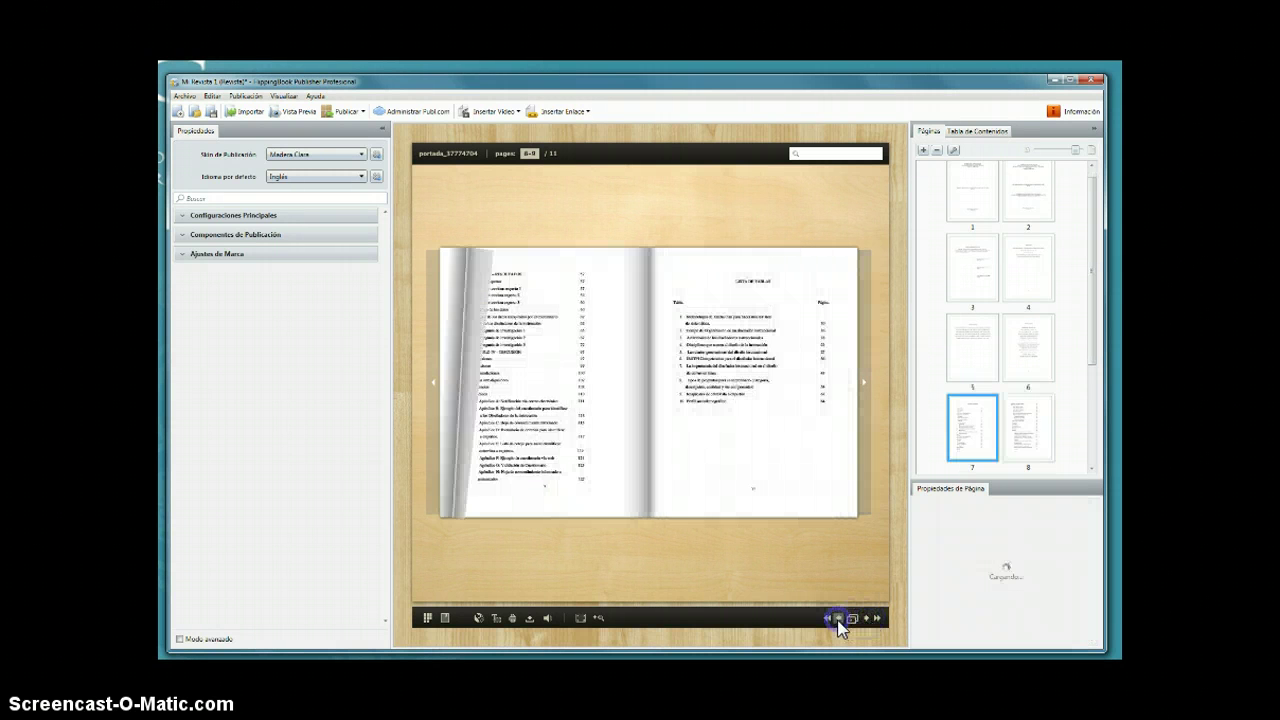
Return to pages 4-5 and insert the YouTube video "Taller: Tecnologías Web 2.0" on page 4 from its youtu.be link.
{"action": "left_click", "coordinate": [838, 619]}
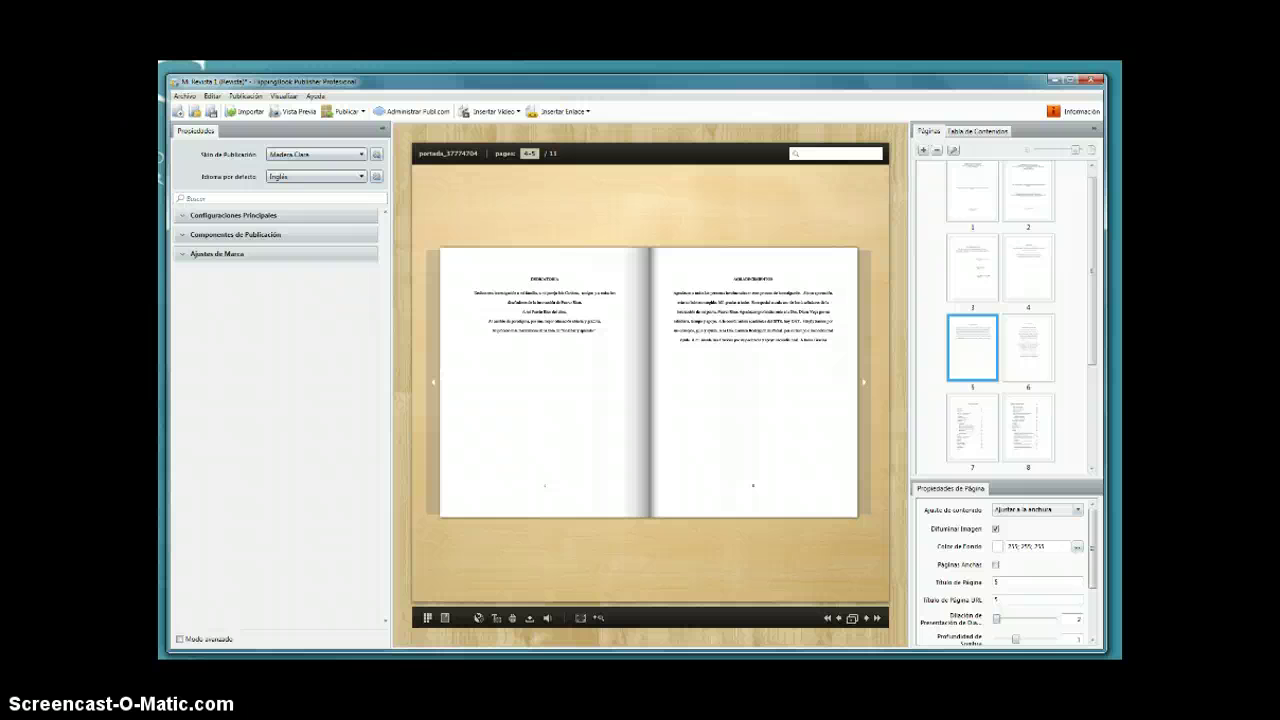
{"action": "left_click", "coordinate": [518, 112]}
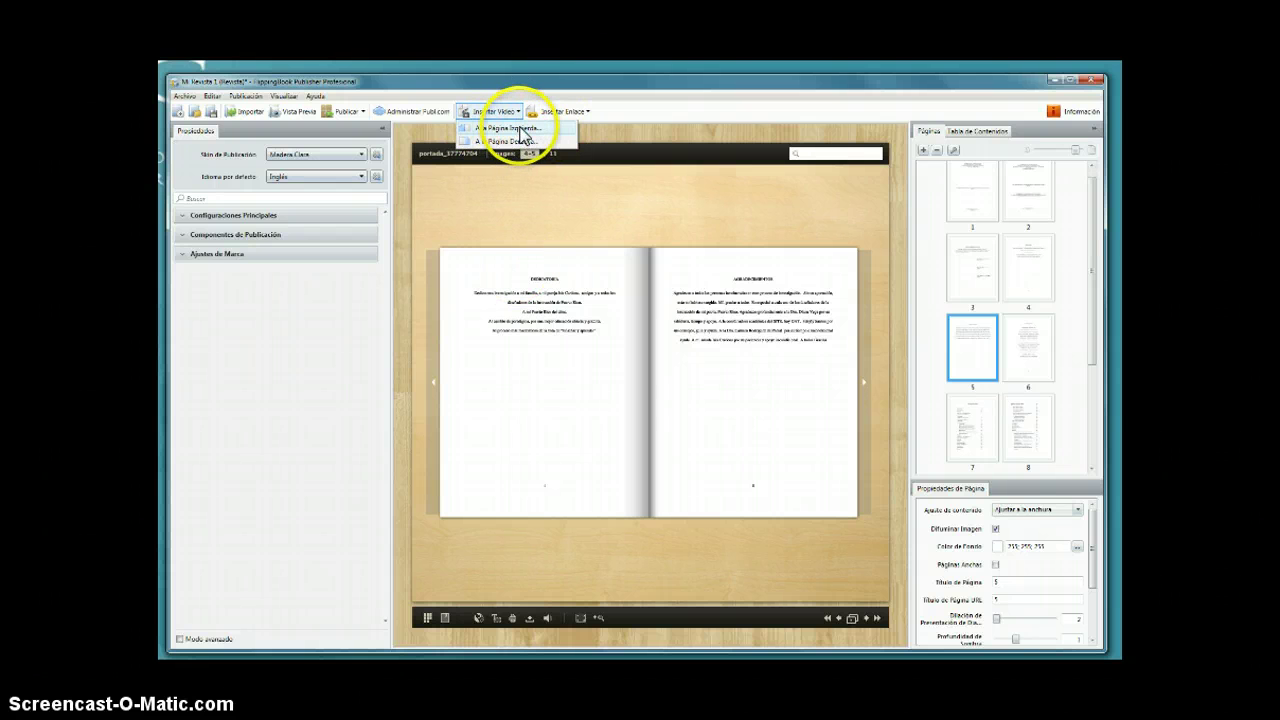
{"action": "left_click", "coordinate": [520, 129]}
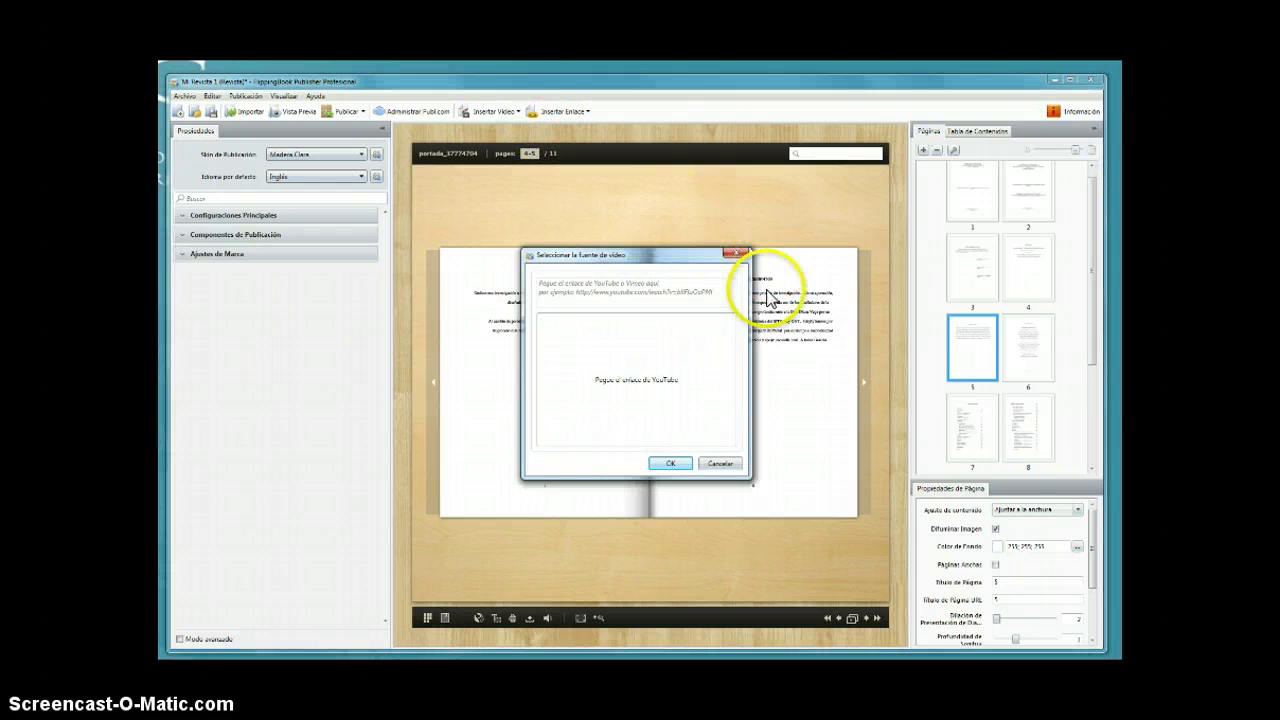
{"action": "left_click", "coordinate": [600, 292]}
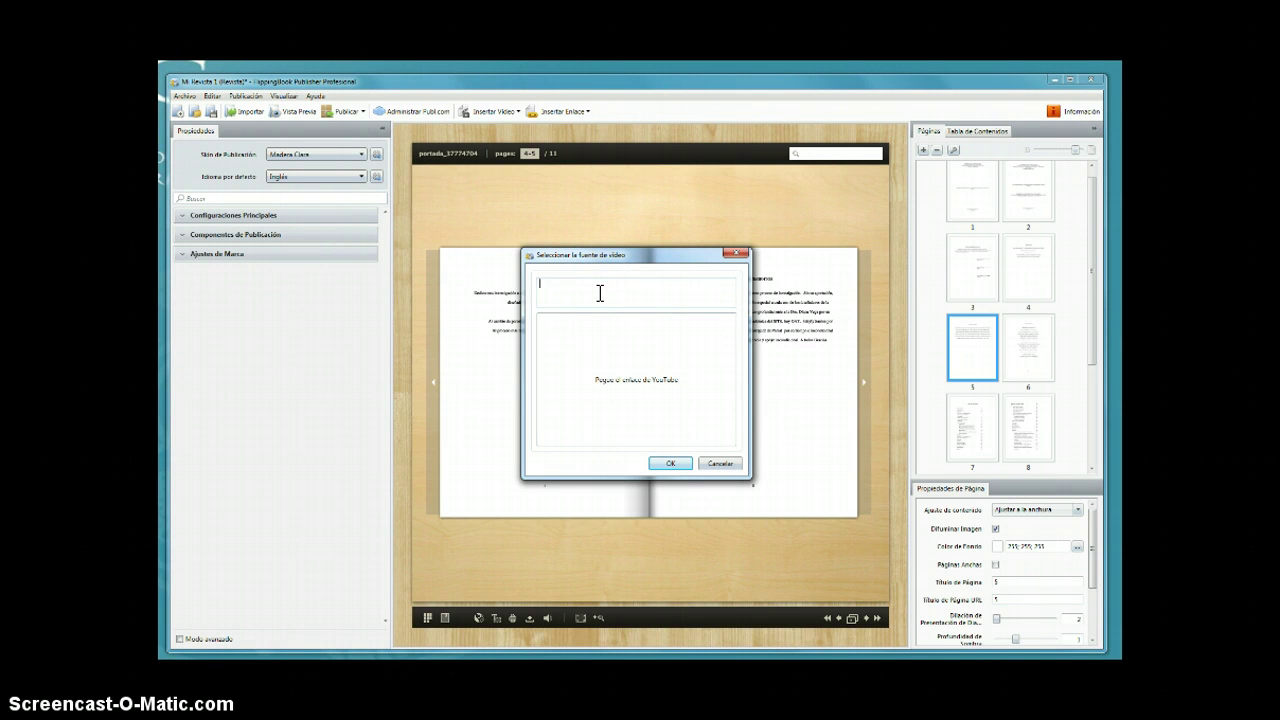
{"action": "right_click", "coordinate": [600, 292]}
{"action": "left_click", "coordinate": [573, 293]}
{"action": "right_click", "coordinate": [572, 292]}
{"action": "left_click", "coordinate": [571, 291]}
{"action": "left_click", "coordinate": [590, 291]}
{"action": "left_click", "coordinate": [553, 289]}
{"action": "type", "text": "http://youtu.be/nYBMOuF3edE"}
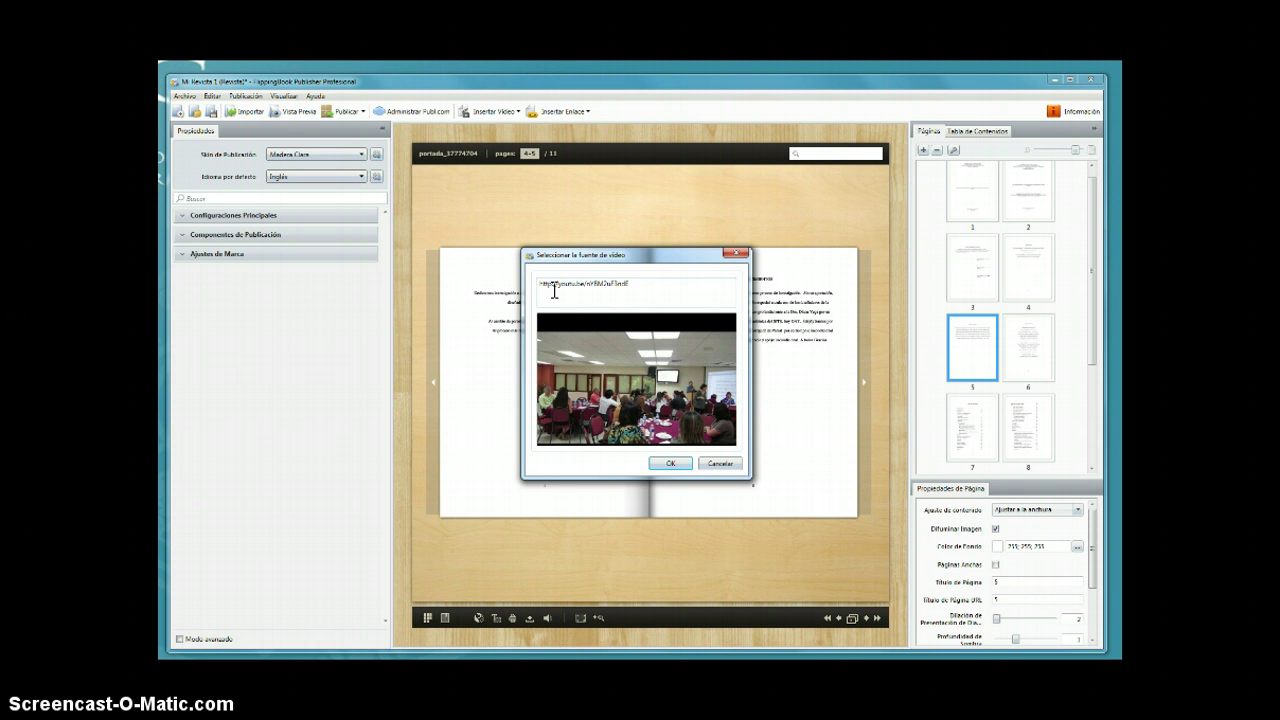
{"action": "left_click", "coordinate": [657, 284]}
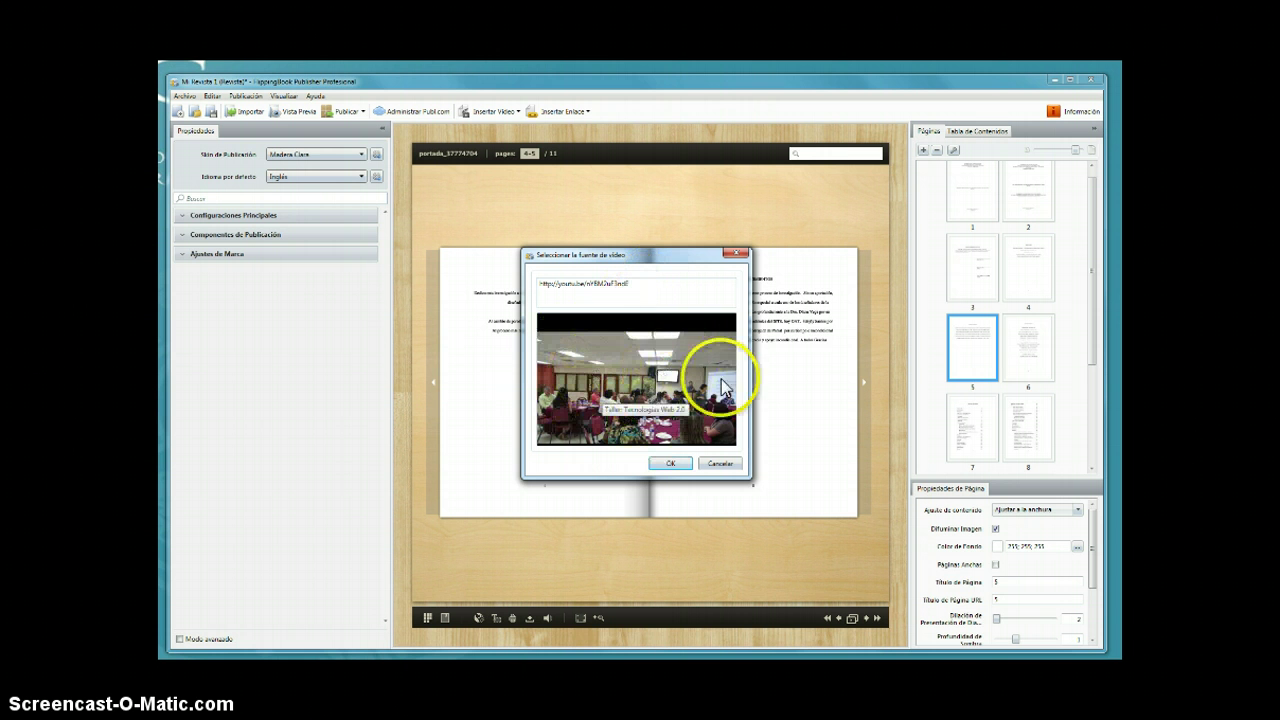
{"action": "left_click", "coordinate": [672, 464]}
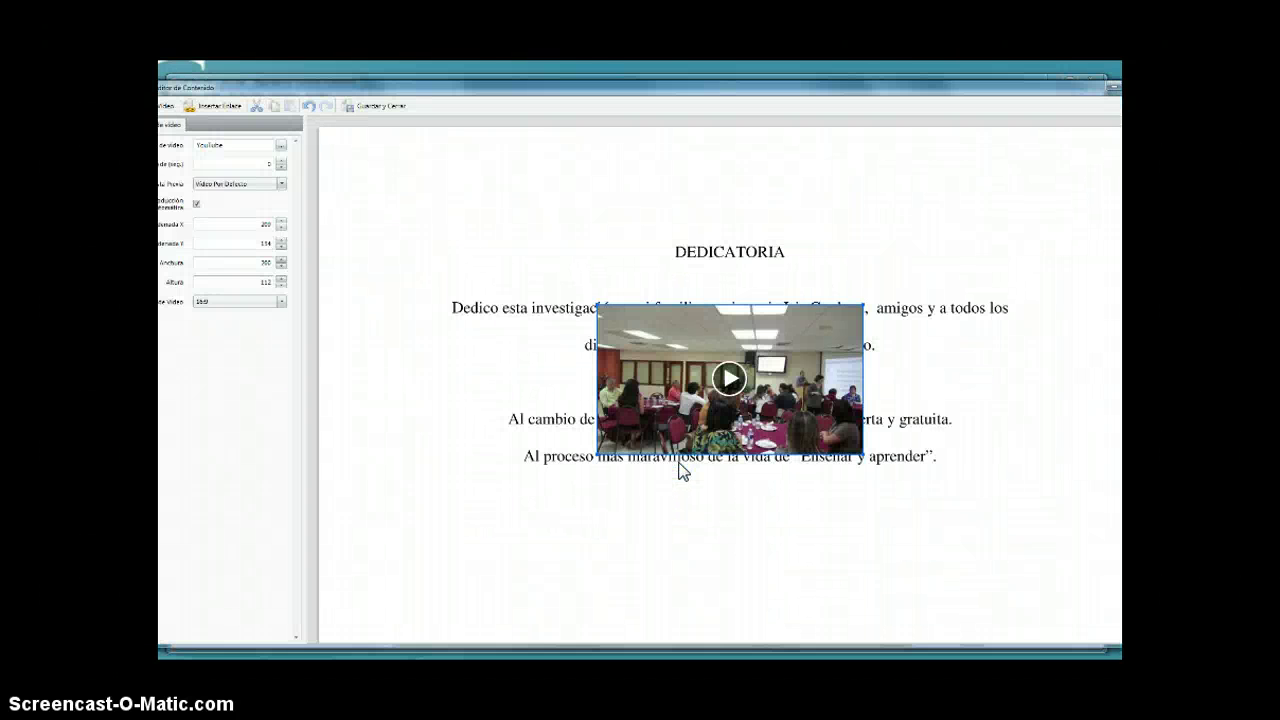
Place the video just below the last line of the DEDICATORIA text and save the page content, closing the editor.
{"action": "left_click_drag", "start_coordinate": [814, 323], "coordinate": [834, 499]}
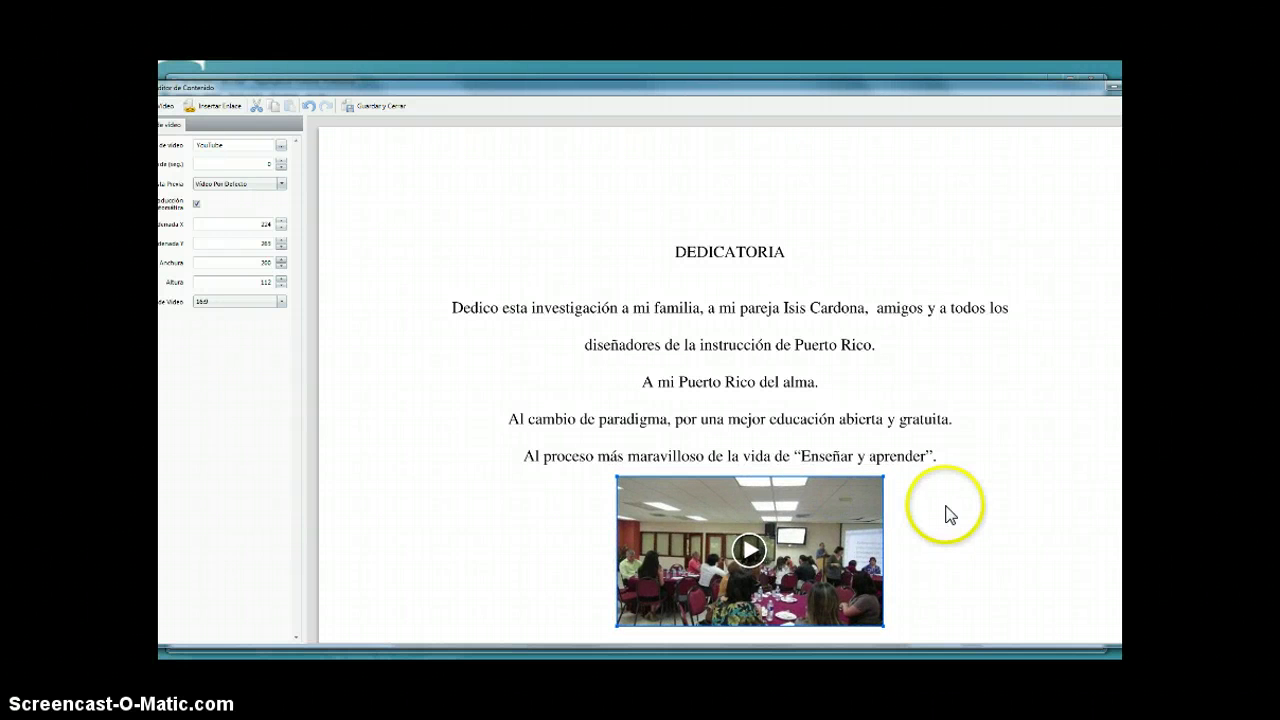
{"action": "left_click", "coordinate": [384, 109]}
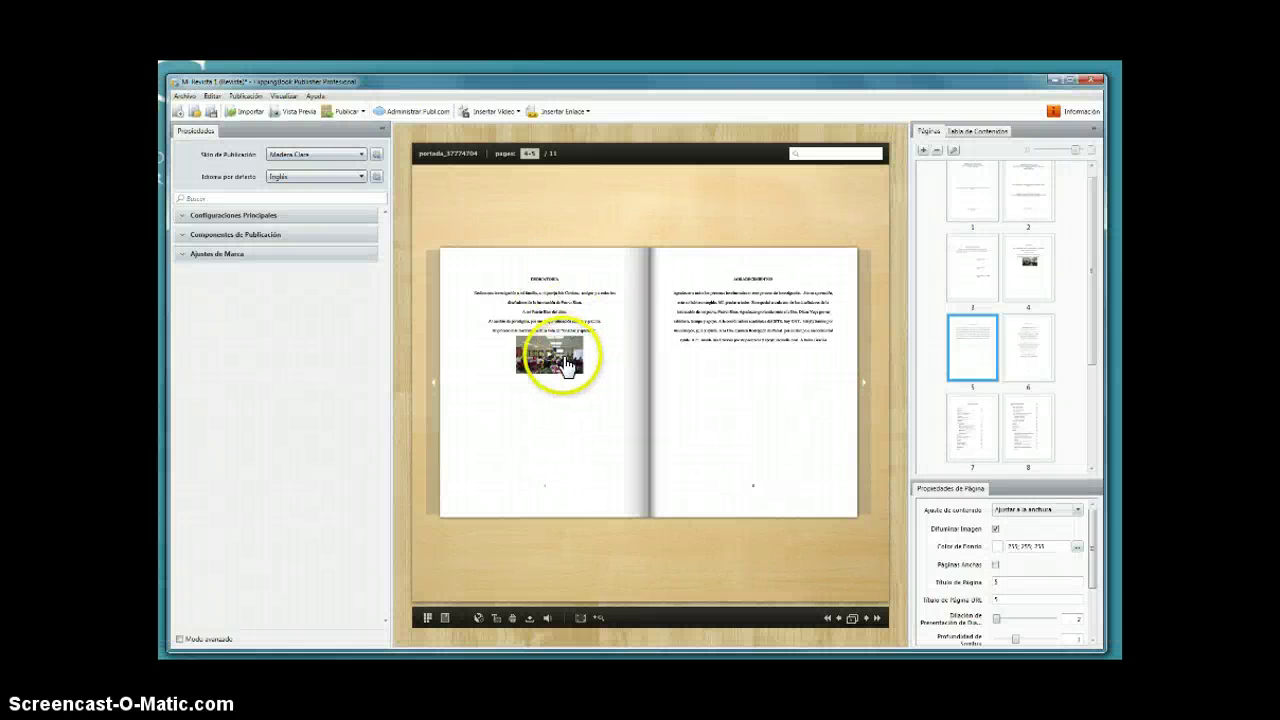
{"action": "left_click_drag", "start_coordinate": [567, 366], "coordinate": [486, 364]}
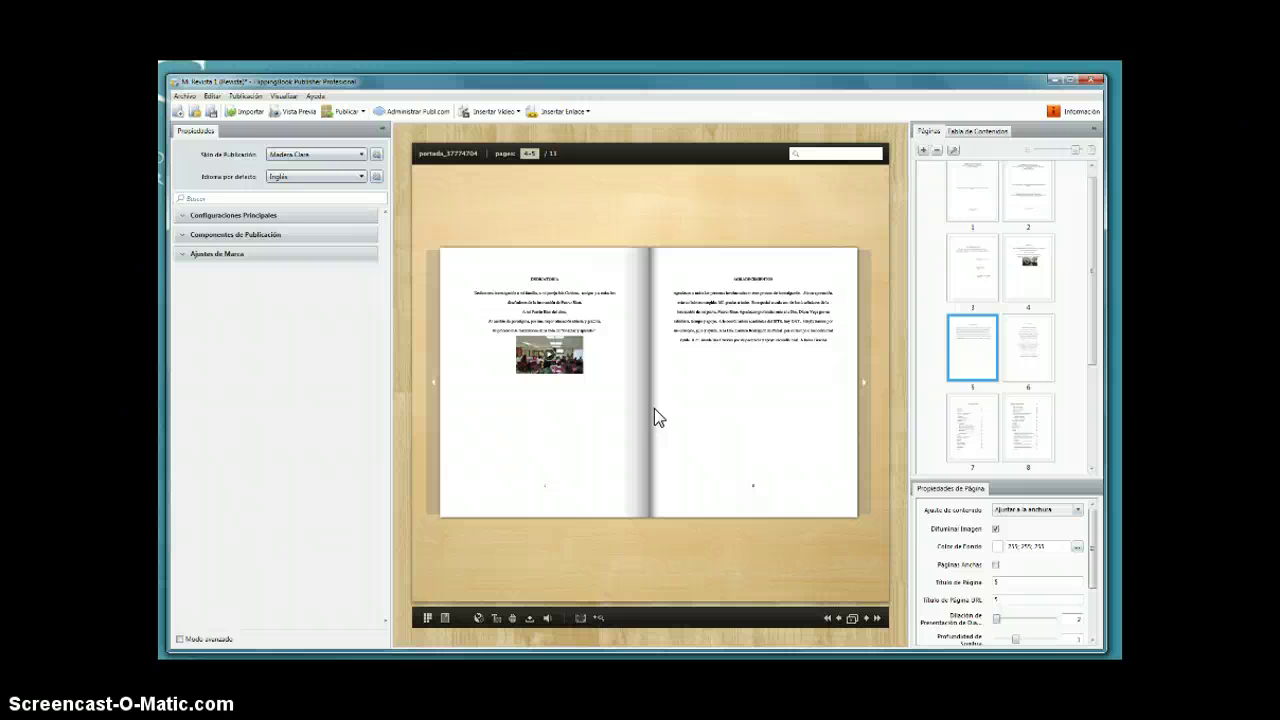
Insert a link on page 5 that navigates to the same youtu.be video URL.
{"action": "left_click", "coordinate": [583, 113]}
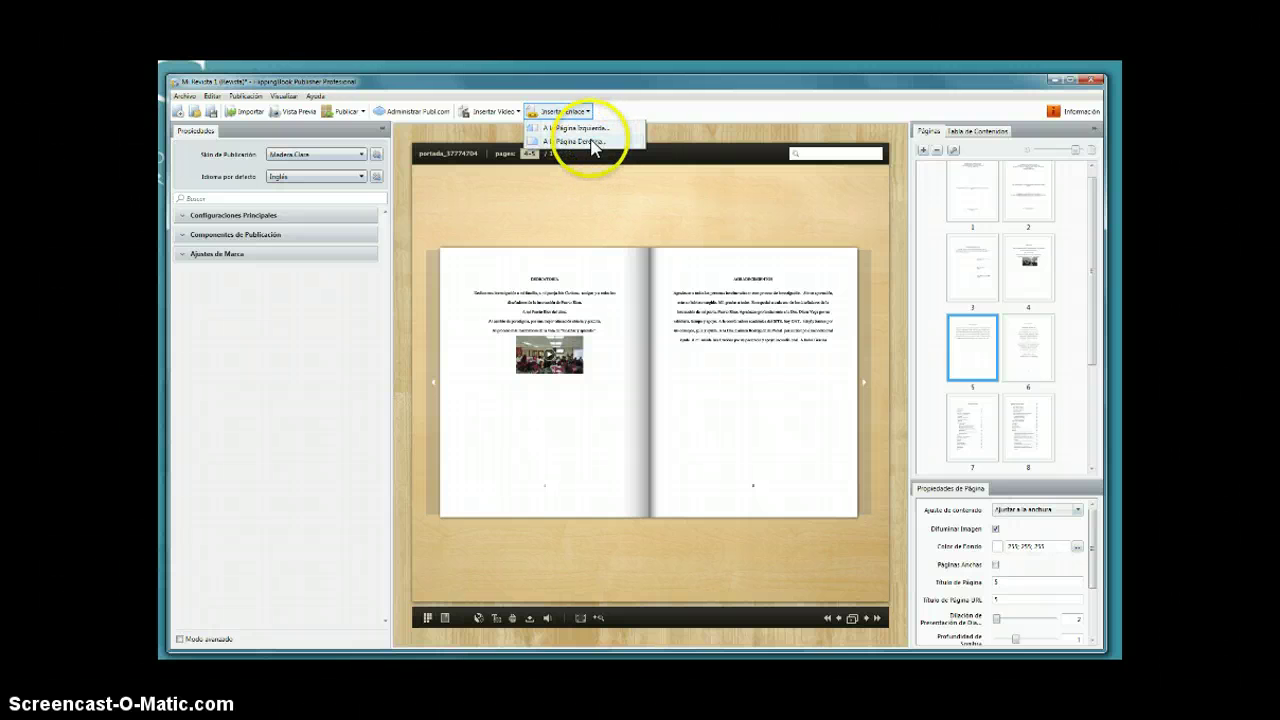
{"action": "left_click", "coordinate": [591, 140]}
{"action": "left_click", "coordinate": [660, 370]}
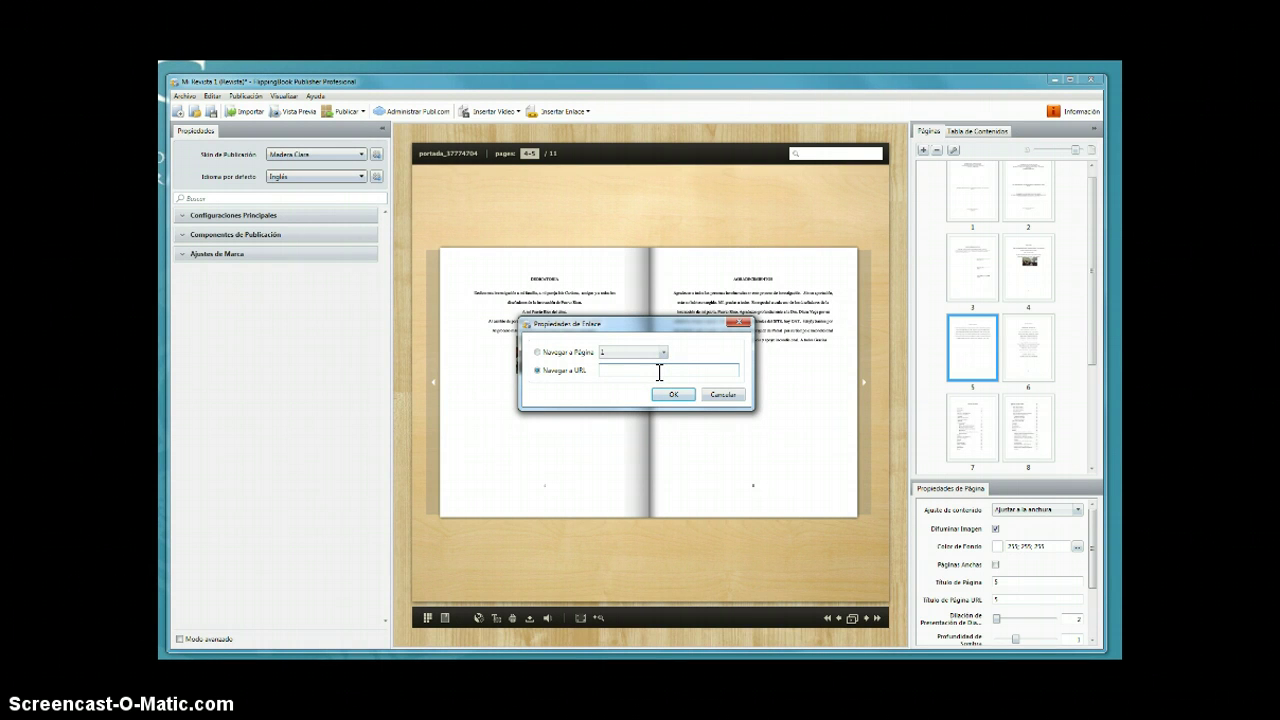
{"action": "type", "text": "http://youtu.be/nY8hOuF3mdI"}
{"action": "left_click", "coordinate": [666, 393]}
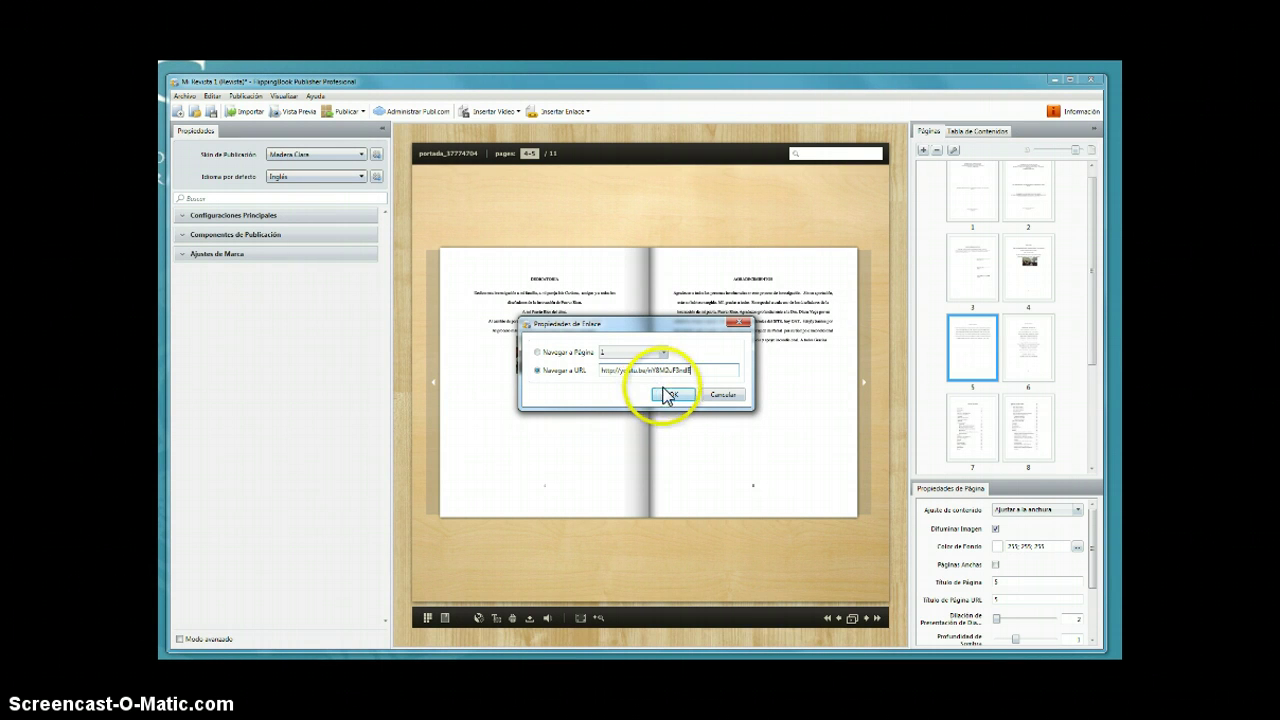
{"action": "left_click", "coordinate": [668, 396]}
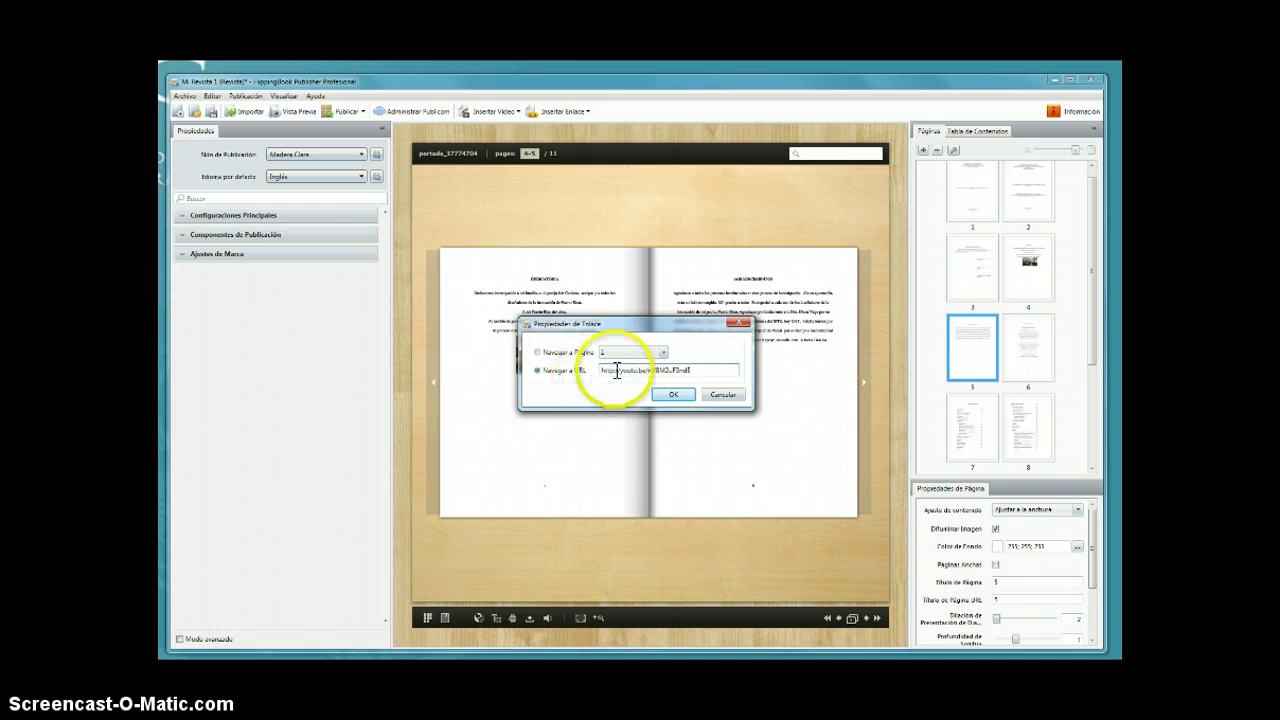
{"action": "left_click", "coordinate": [672, 396]}
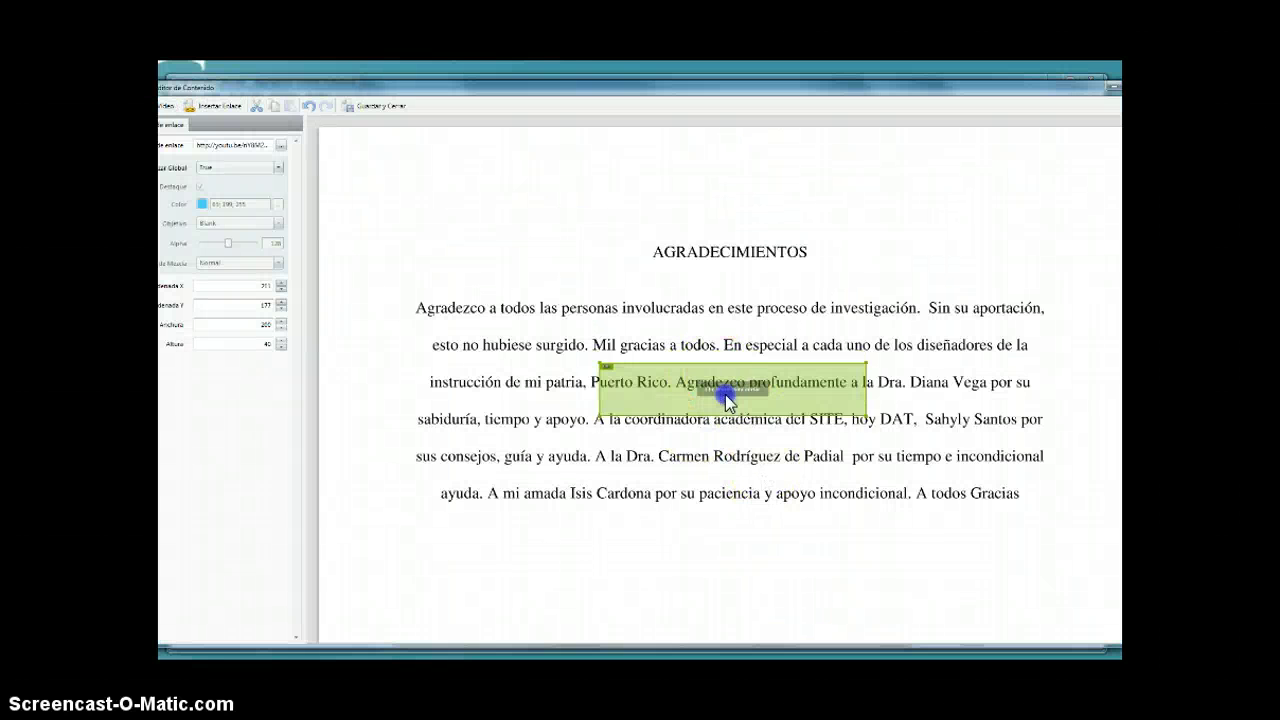
Move the link area over the AGRADECIMIENTOS heading, at about X 208, Y 75.
{"action": "left_click_drag", "start_coordinate": [728, 393], "coordinate": [729, 246]}
{"action": "left_click", "coordinate": [957, 223]}
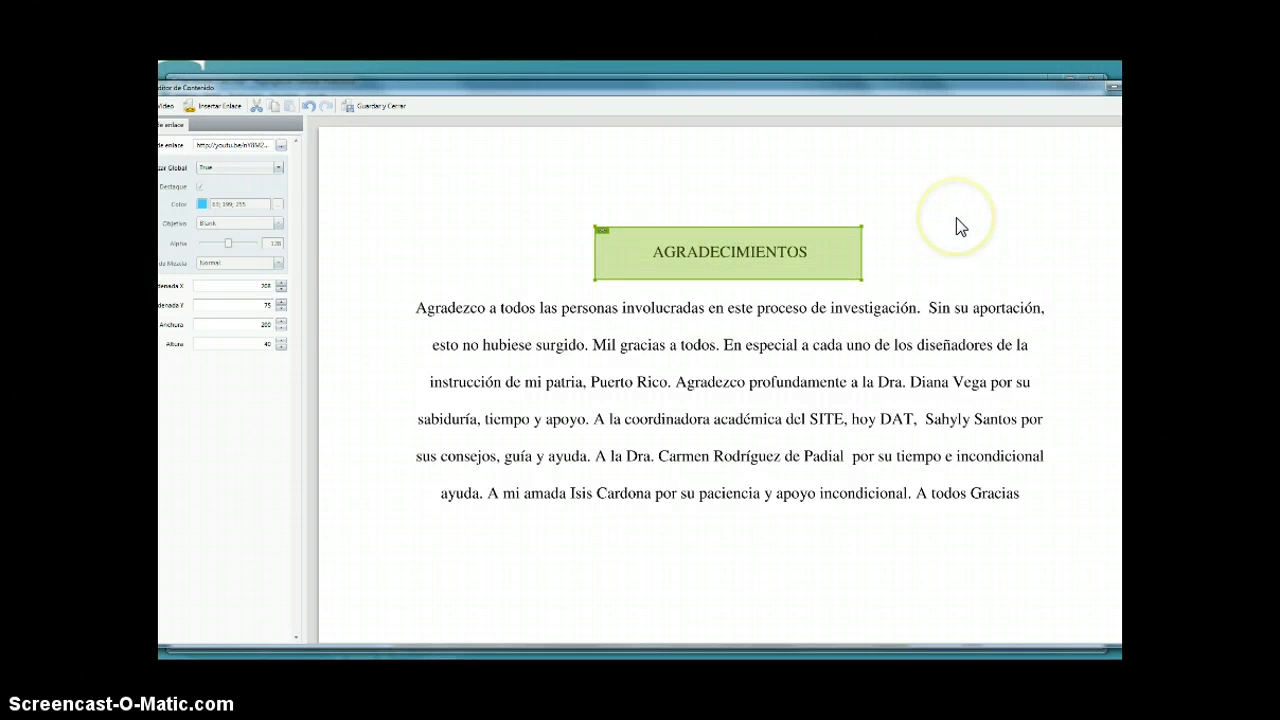
{"action": "left_click", "coordinate": [778, 170]}
{"action": "left_click", "coordinate": [725, 162]}
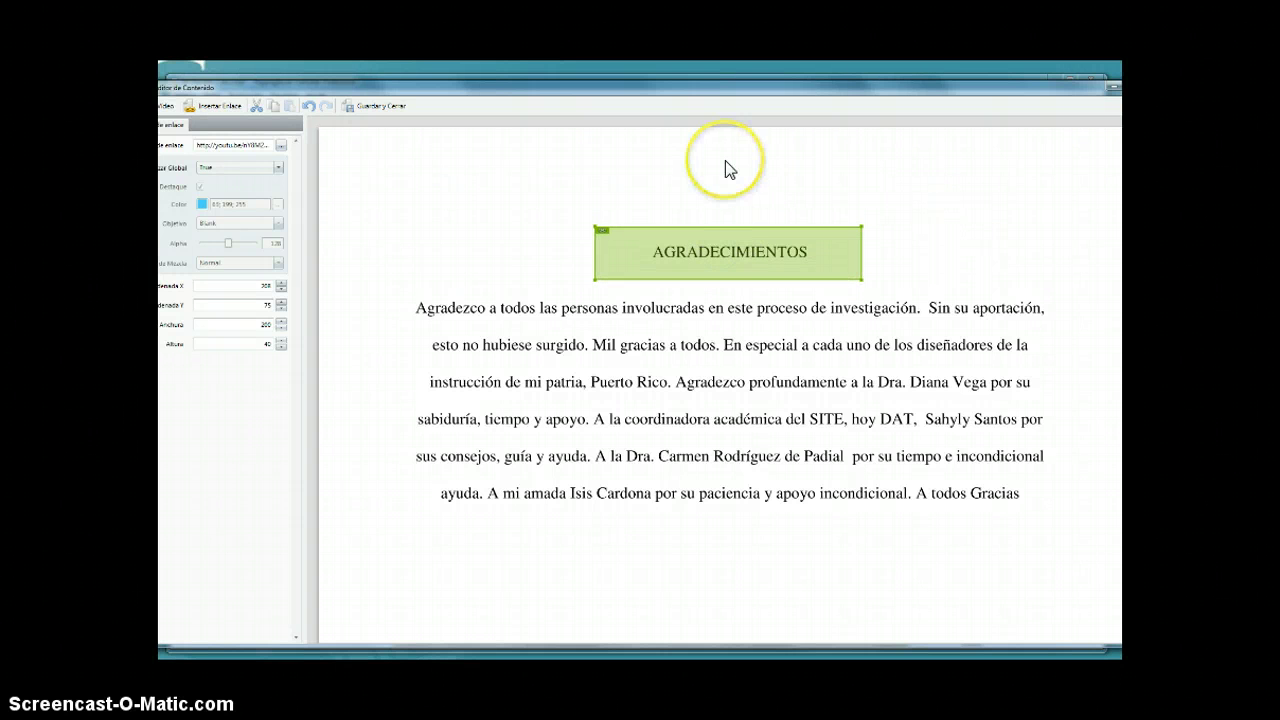